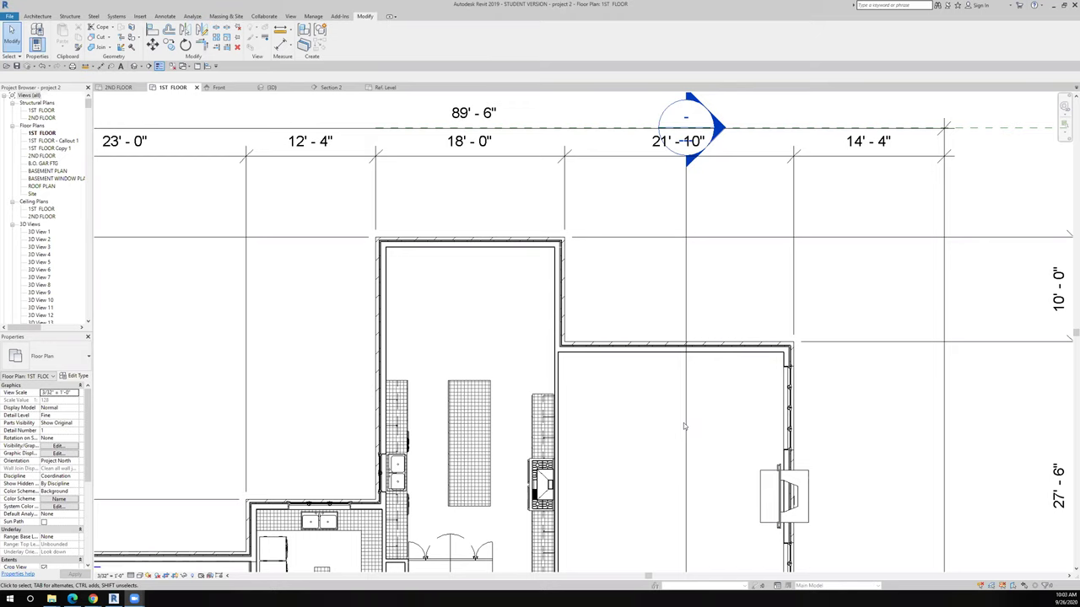
Step: Place a Sliding_Glass_Door_18461 door in the breakfast nook's left wall on the 1ST FLOOR plan
{"action": "left_click", "coordinate": [43, 16]}
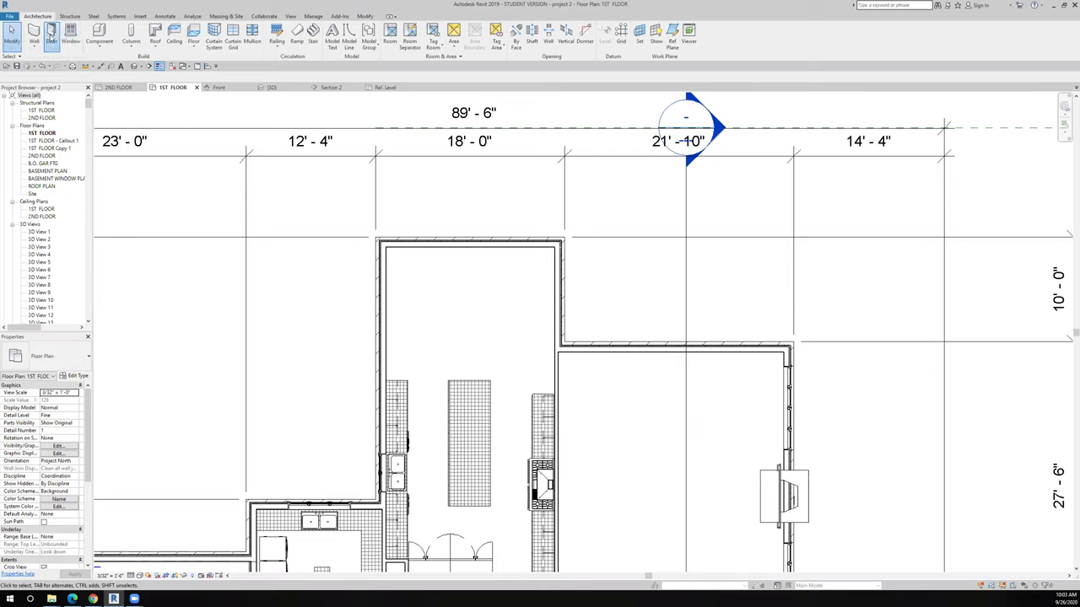
{"action": "left_click", "coordinate": [51, 35]}
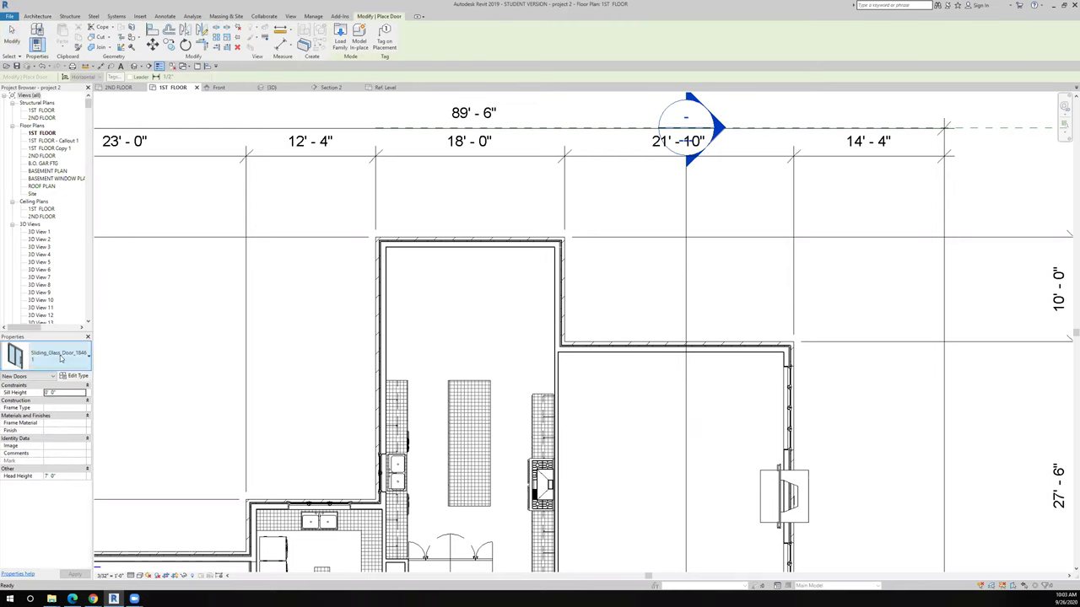
{"action": "left_click", "coordinate": [77, 361]}
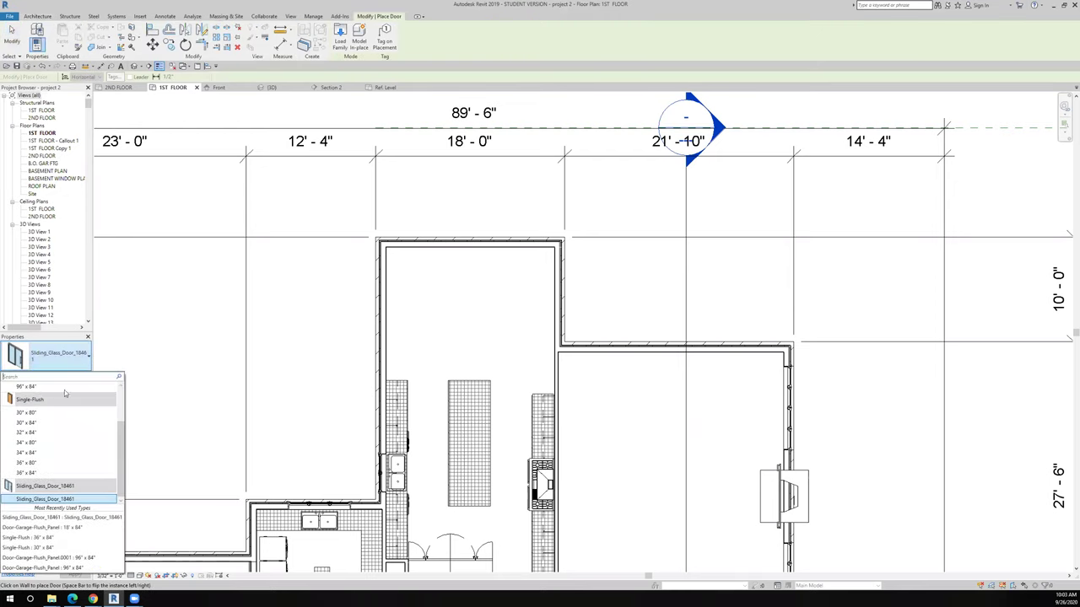
{"action": "left_click", "coordinate": [77, 499]}
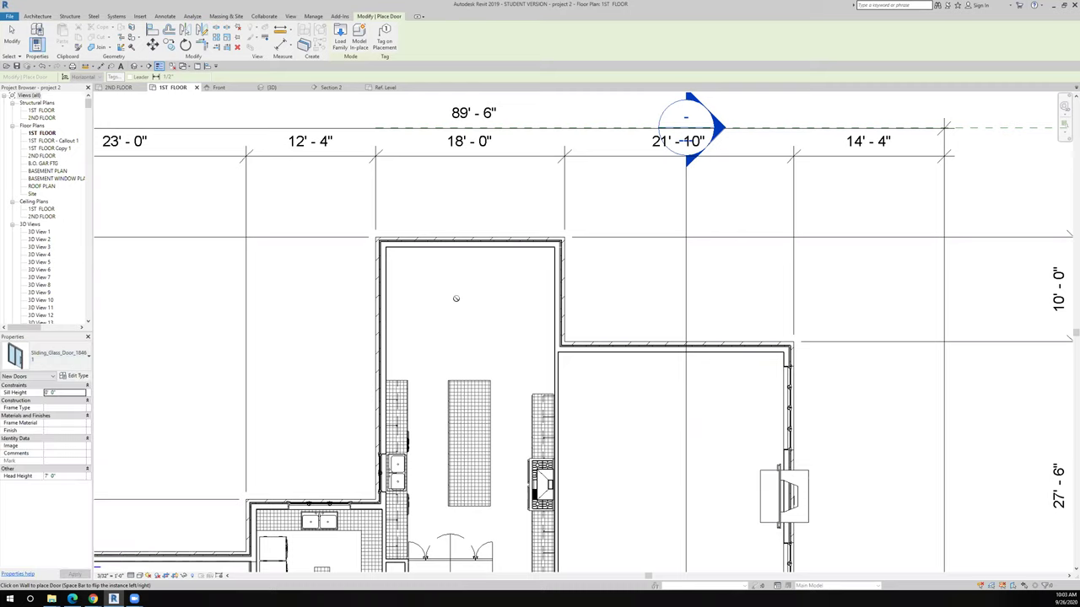
{"action": "left_click", "coordinate": [381, 310]}
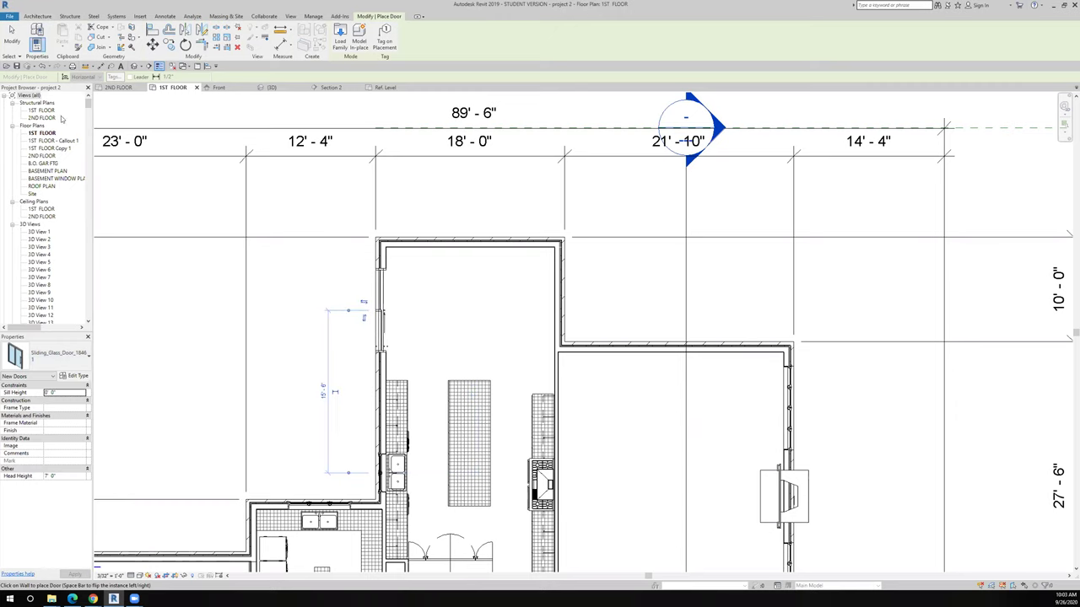
{"action": "left_click", "coordinate": [12, 34]}
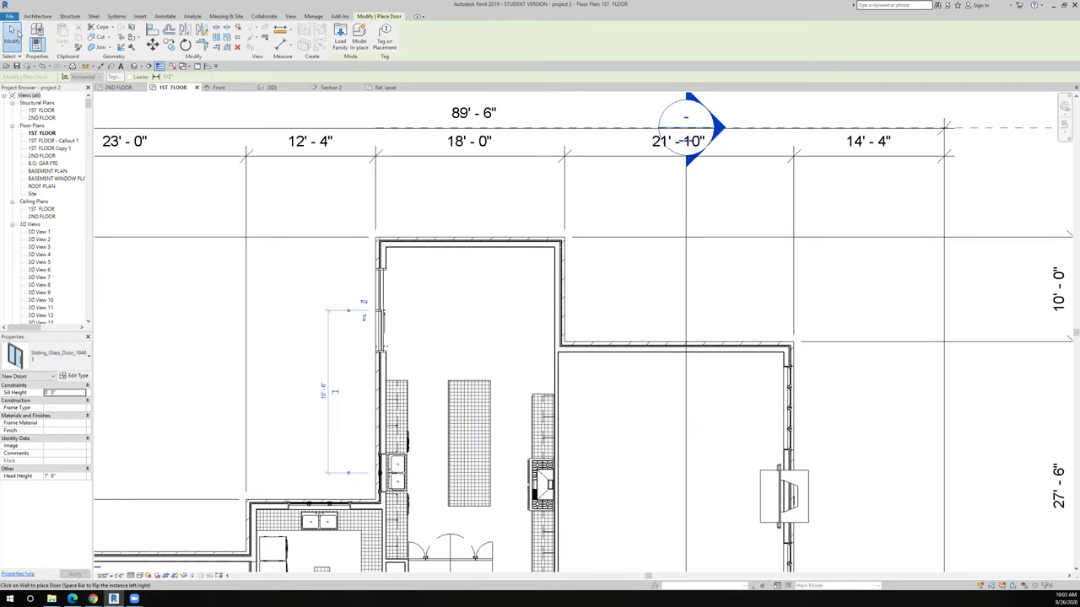
{"action": "left_click", "coordinate": [381, 312]}
{"action": "left_click", "coordinate": [77, 375]}
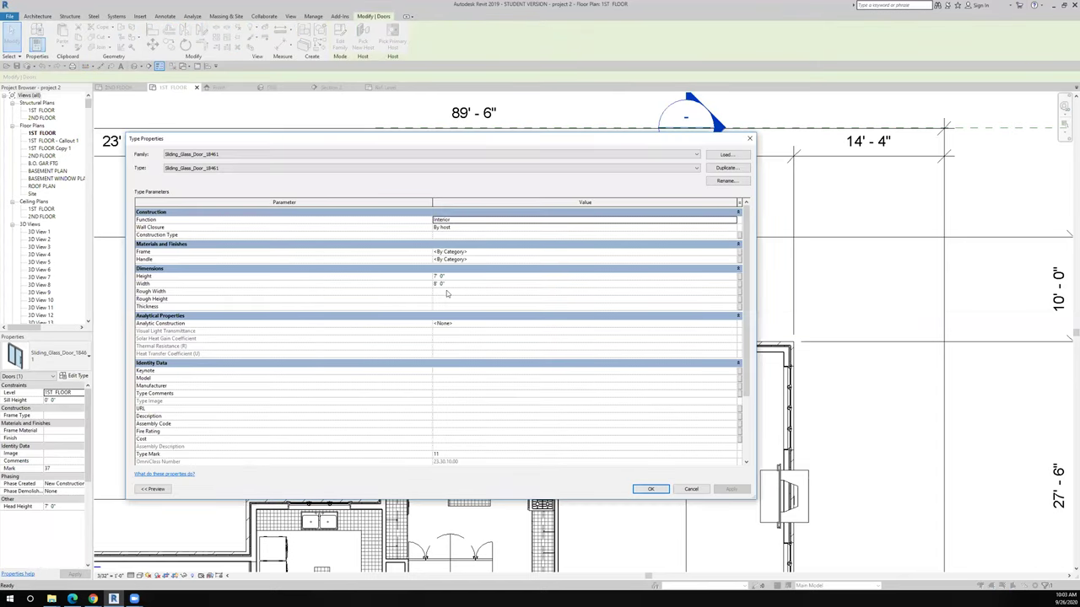
{"action": "left_click", "coordinate": [649, 489]}
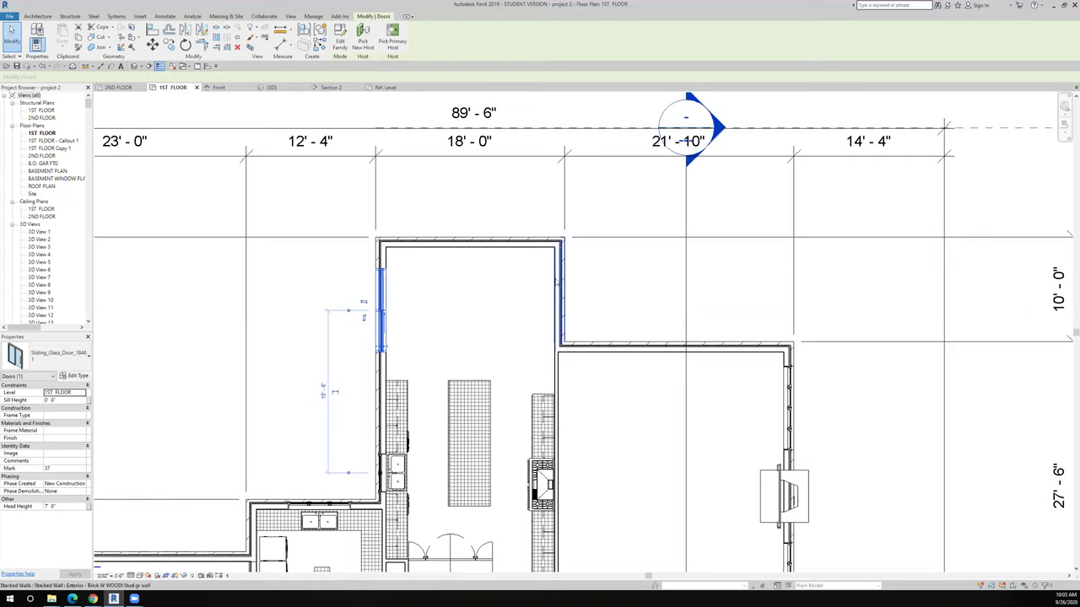
Step: Use Create Similar to place a second sliding glass door on the nook's right wall
{"action": "right_click", "coordinate": [377, 296]}
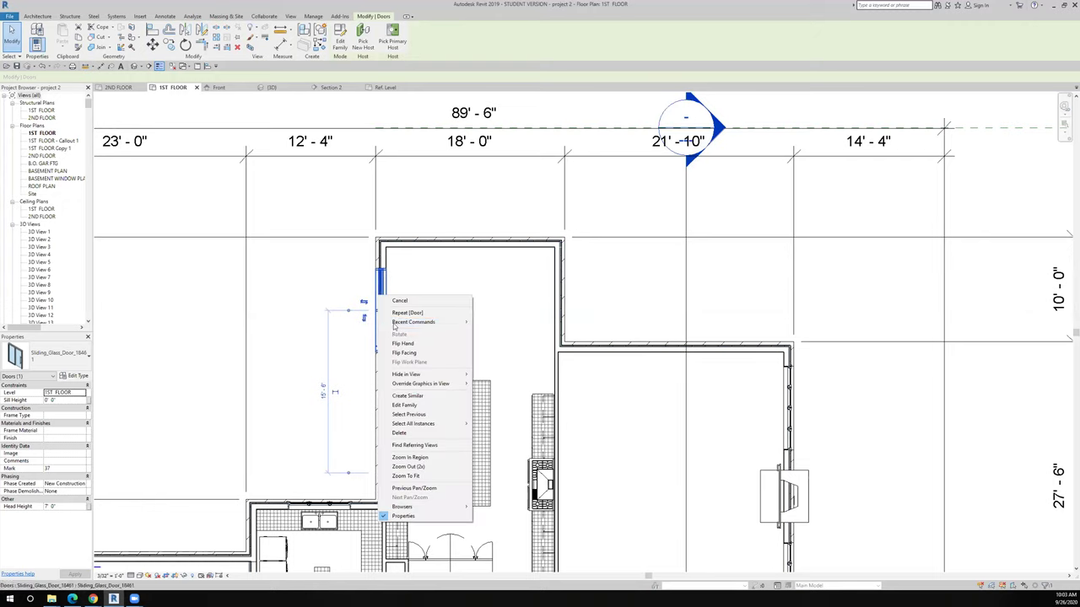
{"action": "left_click", "coordinate": [408, 395]}
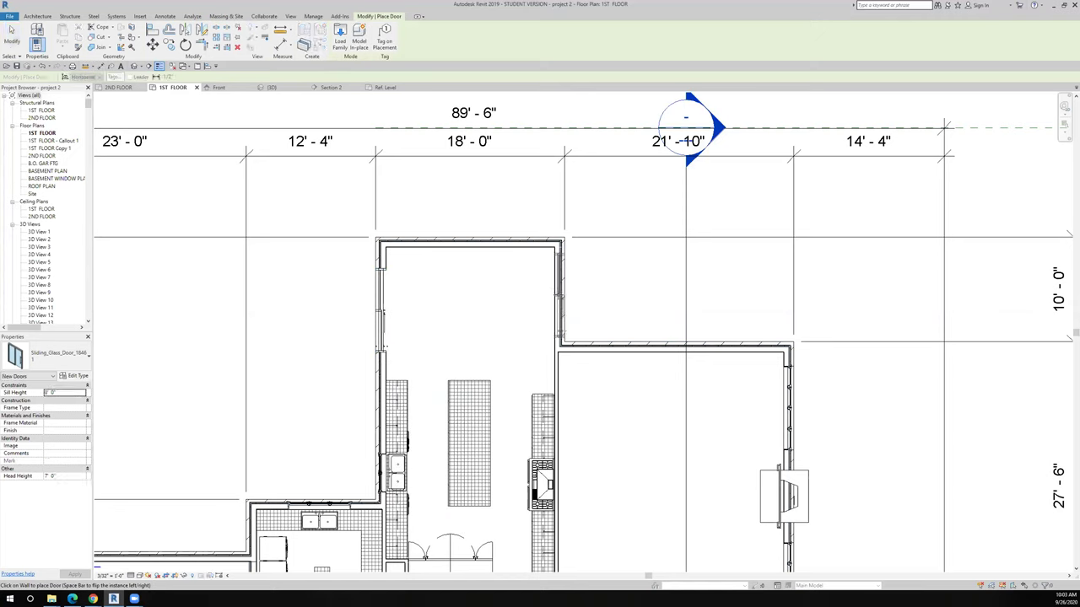
{"action": "left_click", "coordinate": [558, 268]}
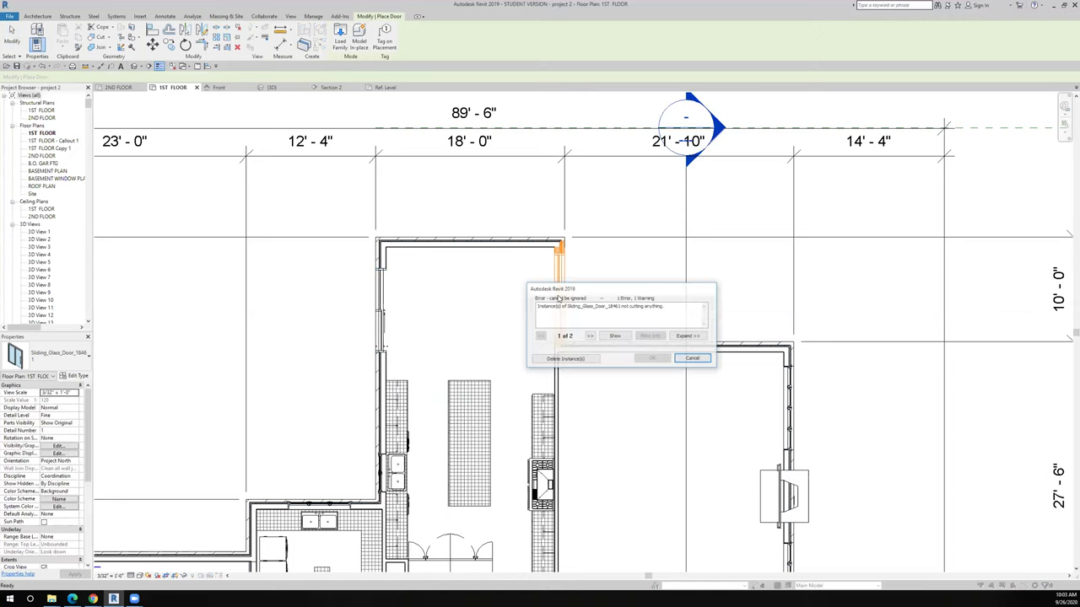
Step: Delete the door instance that cuts no wall and pan the plan back to the nook
{"action": "left_click", "coordinate": [565, 359]}
{"action": "key", "text": "Escape"}
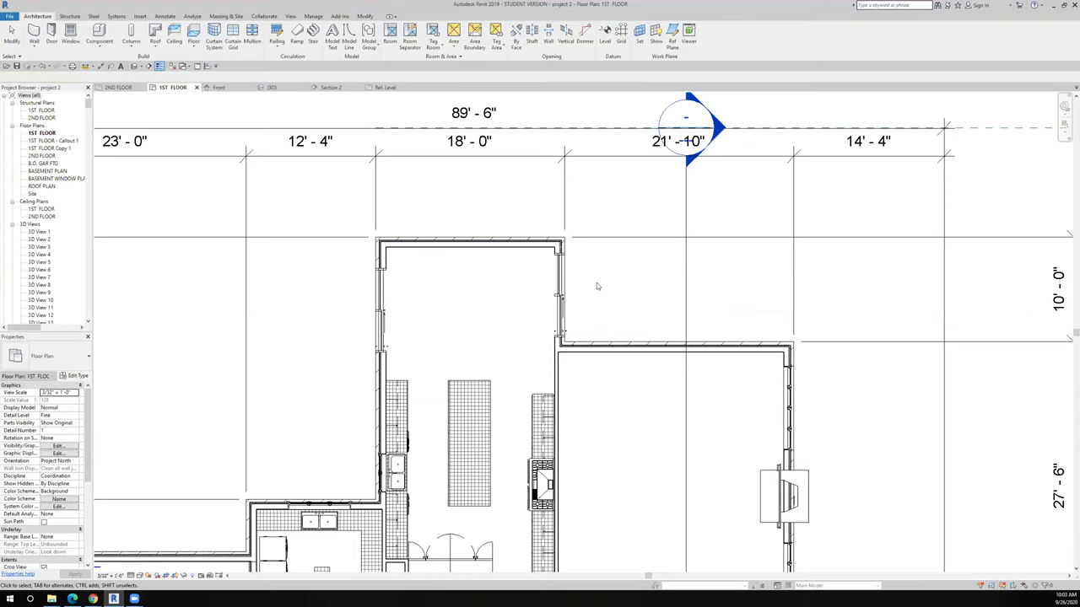
{"action": "scroll", "coordinate": [596, 284], "scroll_direction": "up", "scroll_amount": 2}
{"action": "middle_click_drag", "start_coordinate": [596, 284], "coordinate": [554, 264]}
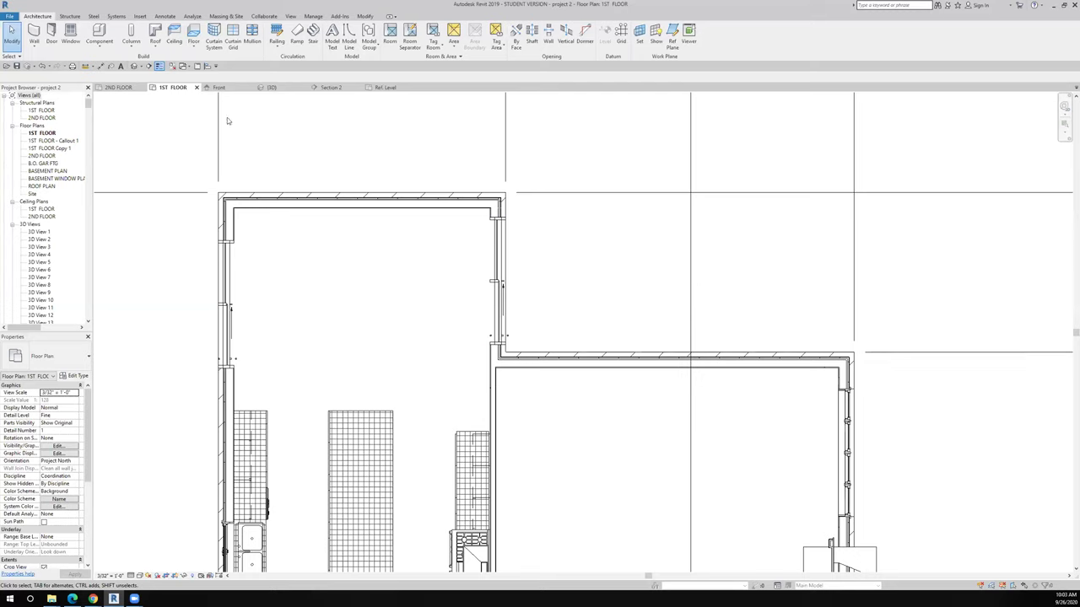
Step: With a DI dimension from wall face to door to wall face, set EQ to centre the right-wall door
{"action": "key", "text": "d"}
{"action": "key", "text": "i"}
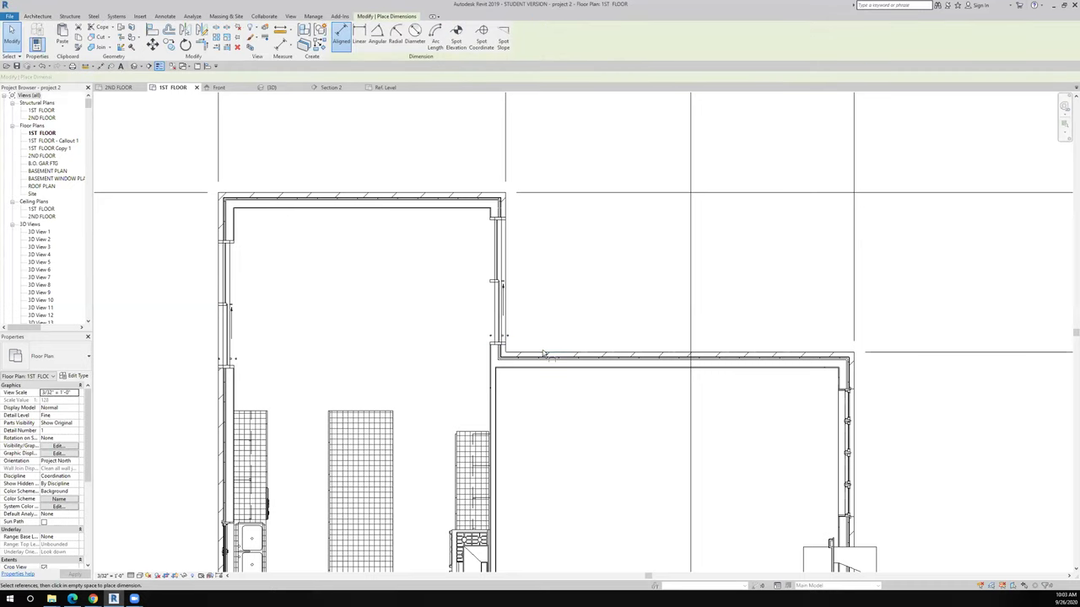
{"action": "left_click", "coordinate": [504, 287]}
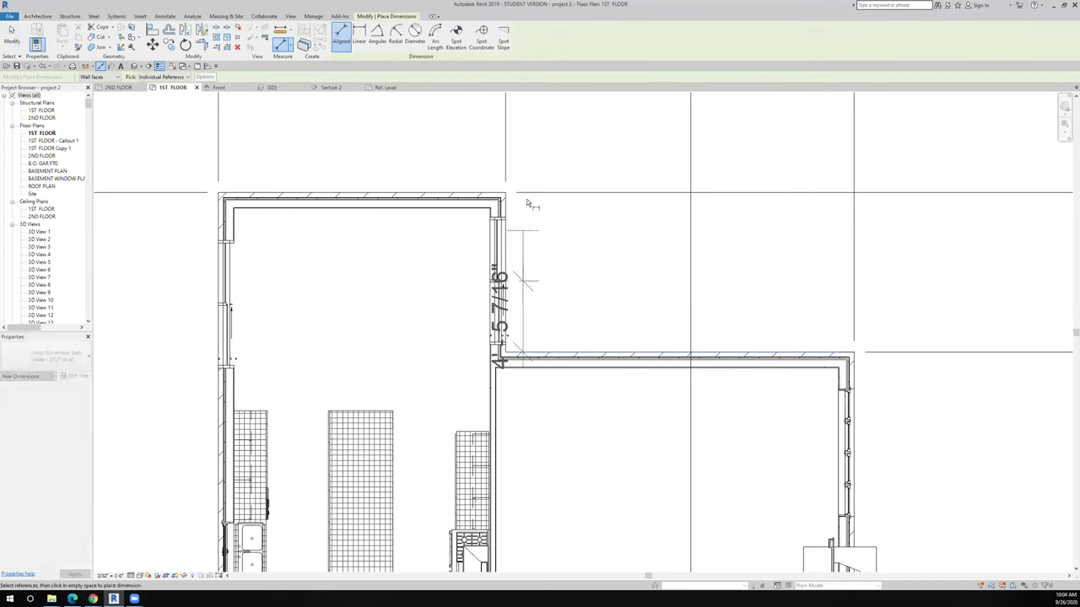
{"action": "left_click", "coordinate": [487, 196]}
{"action": "left_click", "coordinate": [578, 247]}
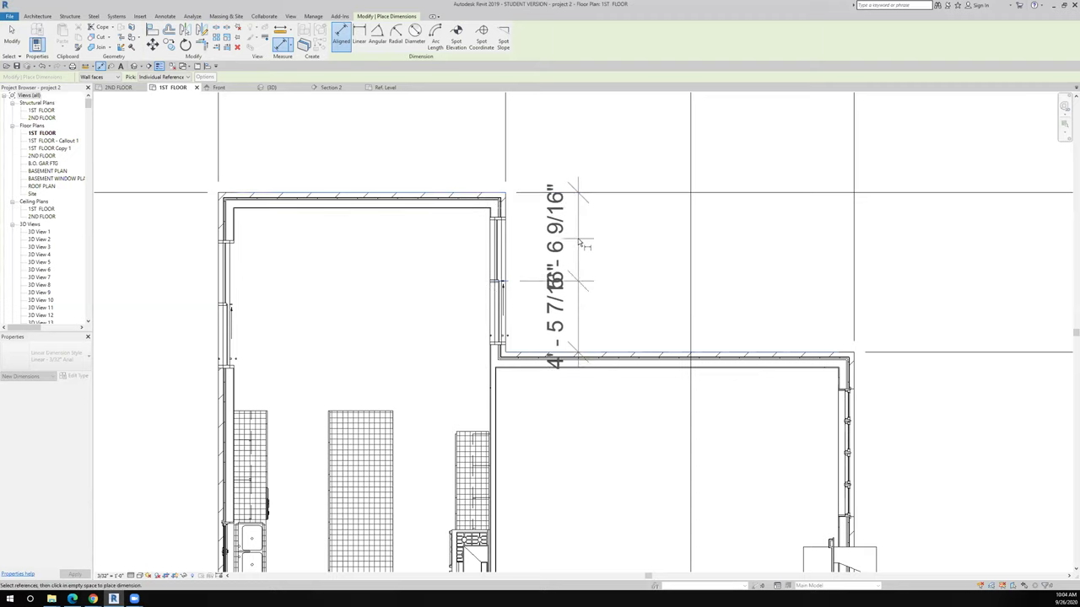
{"action": "left_click", "coordinate": [663, 272]}
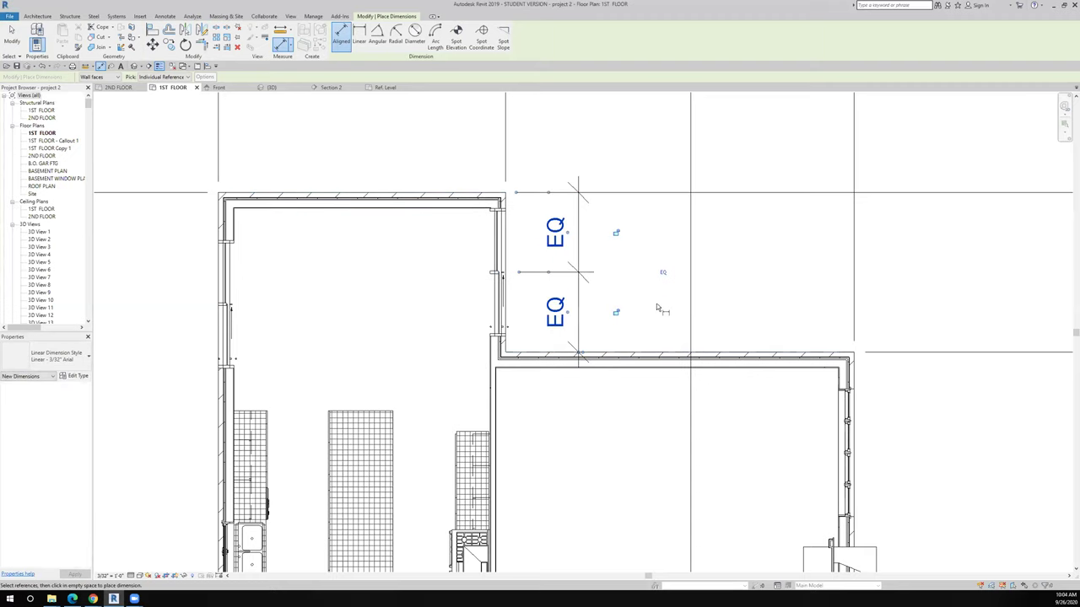
{"action": "key", "text": "Escape"}
{"action": "key", "text": "Escape"}
Step: Delete the EQ dimension while keeping the equality constraint on the door
{"action": "left_click", "coordinate": [570, 268]}
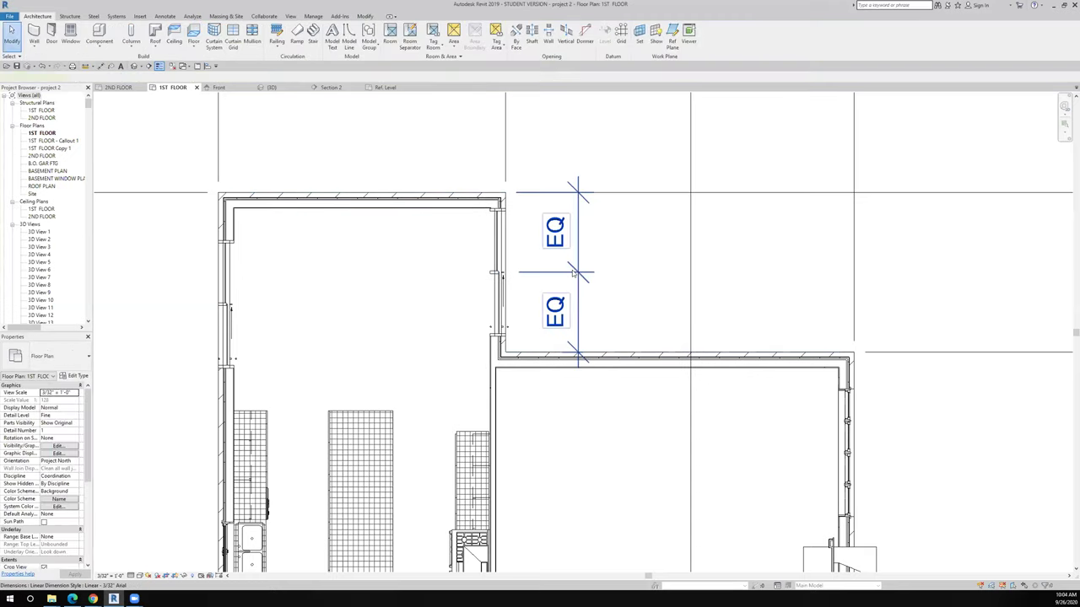
{"action": "key", "text": "Delete"}
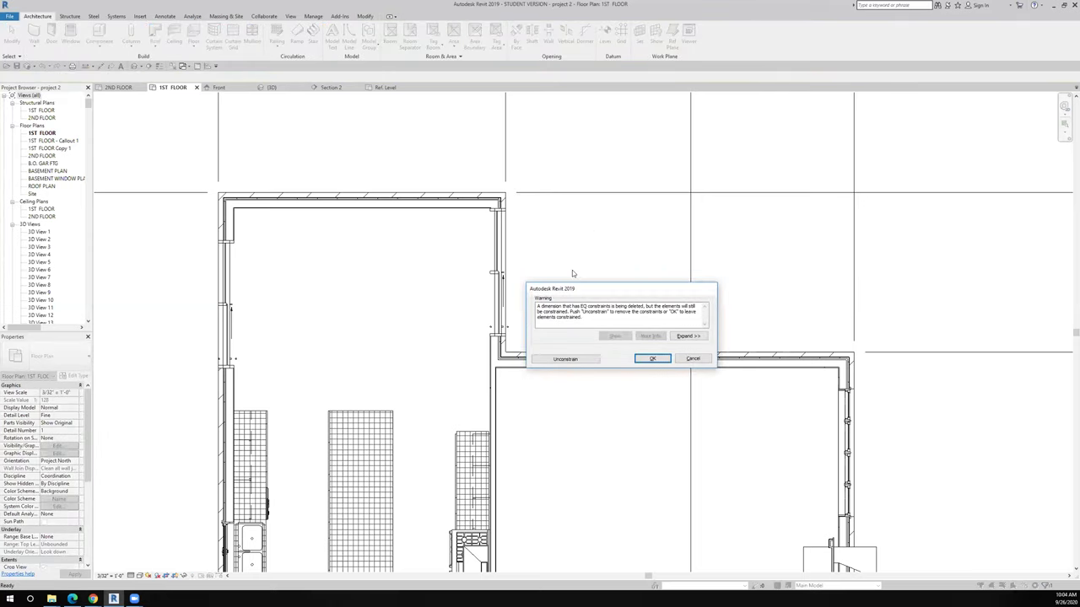
{"action": "key", "text": "Return"}
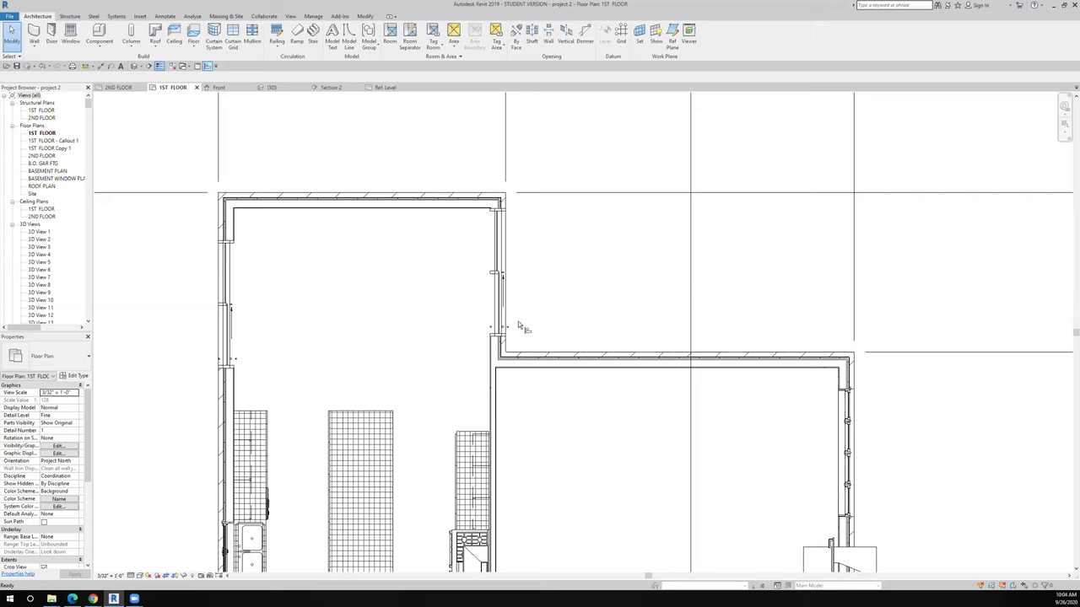
Step: Align one nook door's centre to the other door's centre reference
{"action": "left_click", "coordinate": [207, 68]}
{"action": "scroll", "coordinate": [495, 273], "scroll_direction": "up", "scroll_amount": 4}
{"action": "left_click", "coordinate": [509, 301]}
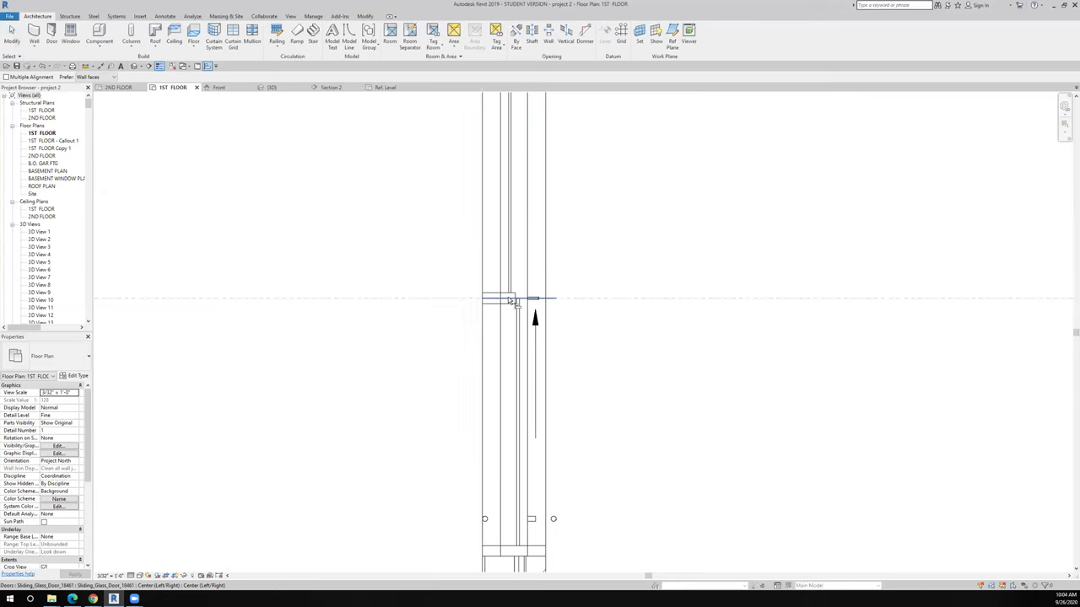
{"action": "scroll", "coordinate": [265, 290], "scroll_direction": "down", "scroll_amount": 4}
{"action": "scroll", "coordinate": [337, 358], "scroll_direction": "up", "scroll_amount": 3}
{"action": "scroll", "coordinate": [337, 358], "scroll_direction": "up", "scroll_amount": 2}
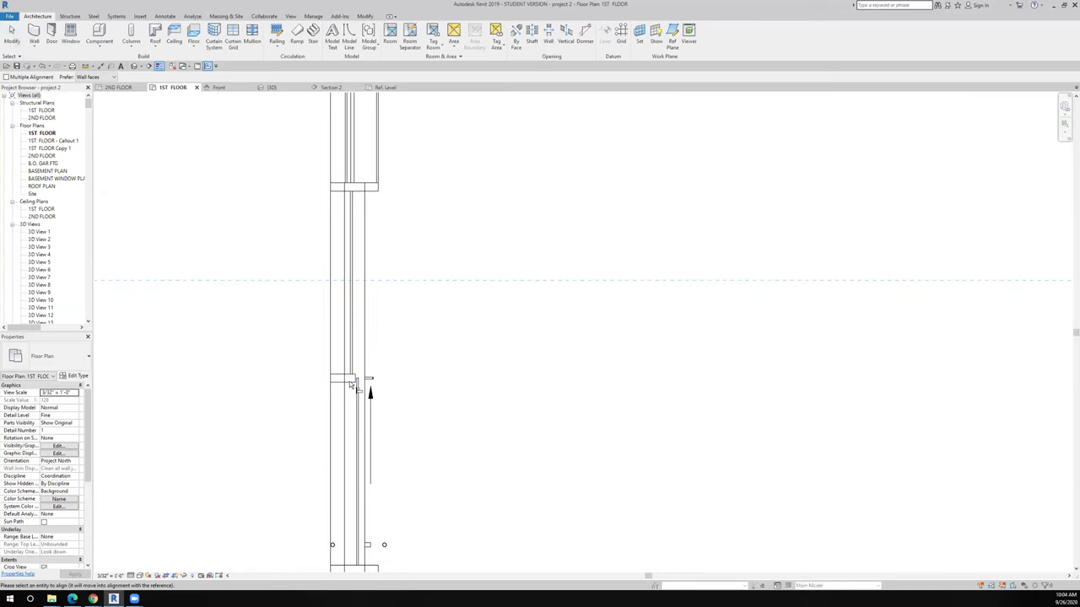
{"action": "left_click", "coordinate": [369, 390]}
{"action": "scroll", "coordinate": [447, 371], "scroll_direction": "down", "scroll_amount": 4}
{"action": "scroll", "coordinate": [454, 377], "scroll_direction": "down", "scroll_amount": 3}
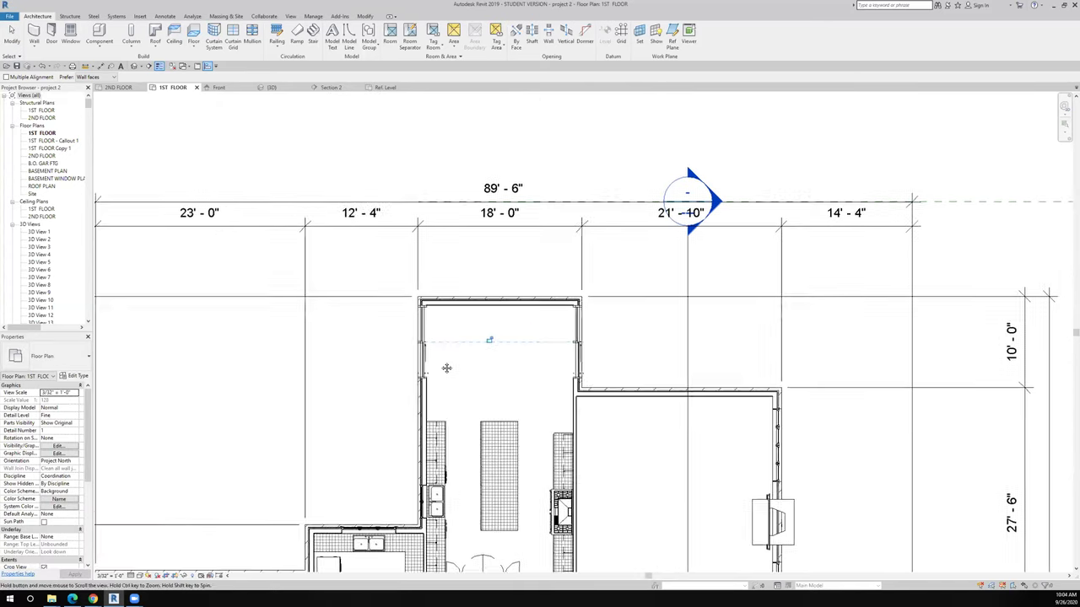
Step: Switch to the {3D} view, select the sliding glass door and orbit to see it from outside
{"action": "left_click", "coordinate": [271, 88]}
{"action": "scroll", "coordinate": [379, 311], "scroll_direction": "down", "scroll_amount": 5}
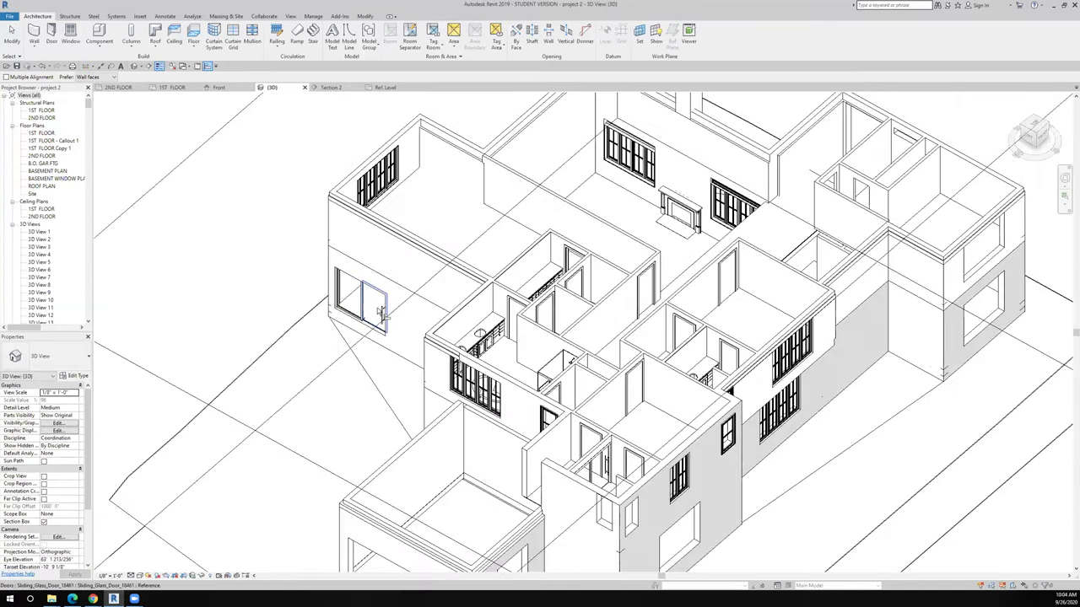
{"action": "scroll", "coordinate": [379, 312], "scroll_direction": "up", "scroll_amount": 2}
{"action": "left_click", "coordinate": [381, 311]}
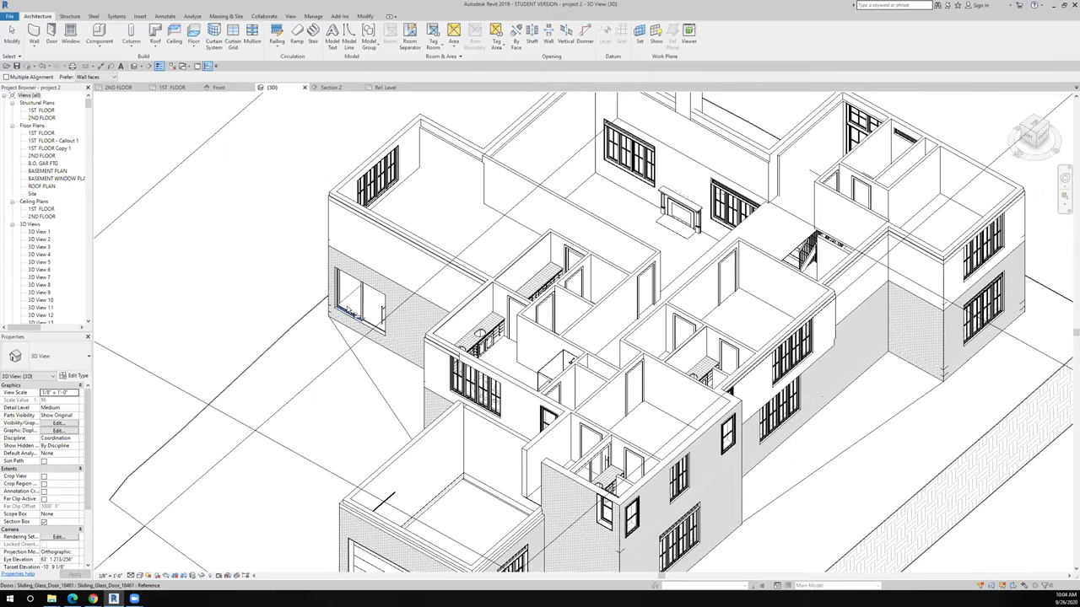
{"action": "scroll", "coordinate": [381, 311], "scroll_direction": "down", "scroll_amount": 2}
{"action": "left_click", "coordinate": [346, 310]}
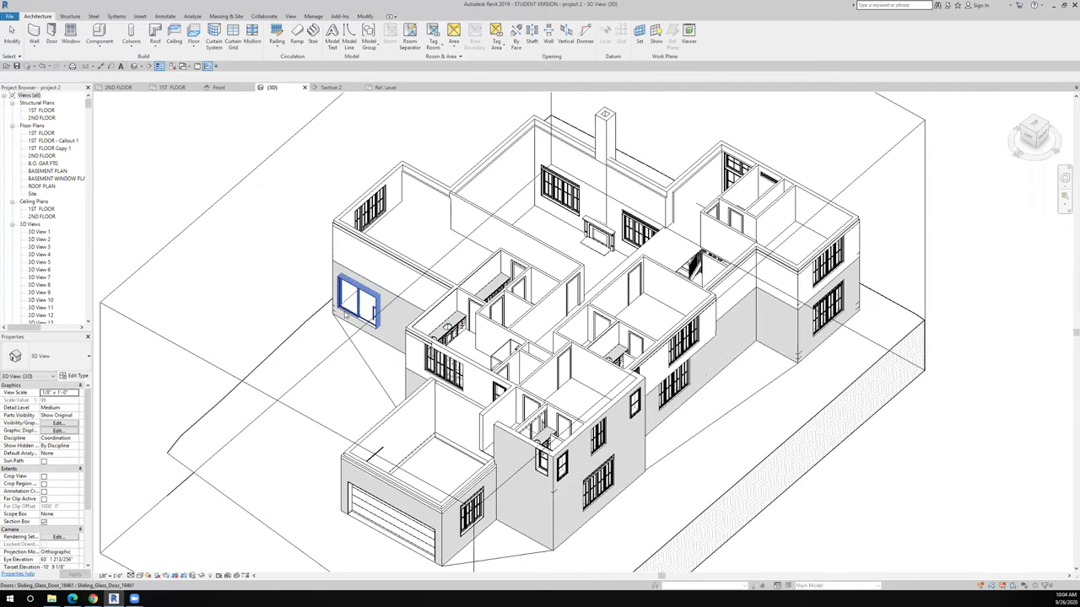
{"action": "mouse_move", "coordinate": [348, 327]}
{"action": "middle_mouse_down", "text": "shift"}
{"action": "mouse_move", "coordinate": [508, 344]}
{"action": "mouse_move", "coordinate": [591, 308]}
{"action": "mouse_move", "coordinate": [499, 352]}
{"action": "mouse_move", "coordinate": [612, 321]}
{"action": "mouse_move", "coordinate": [561, 355]}
{"action": "mouse_move", "coordinate": [482, 372]}
{"action": "mouse_move", "coordinate": [416, 369]}
{"action": "middle_mouse_up", "text": "shift"}
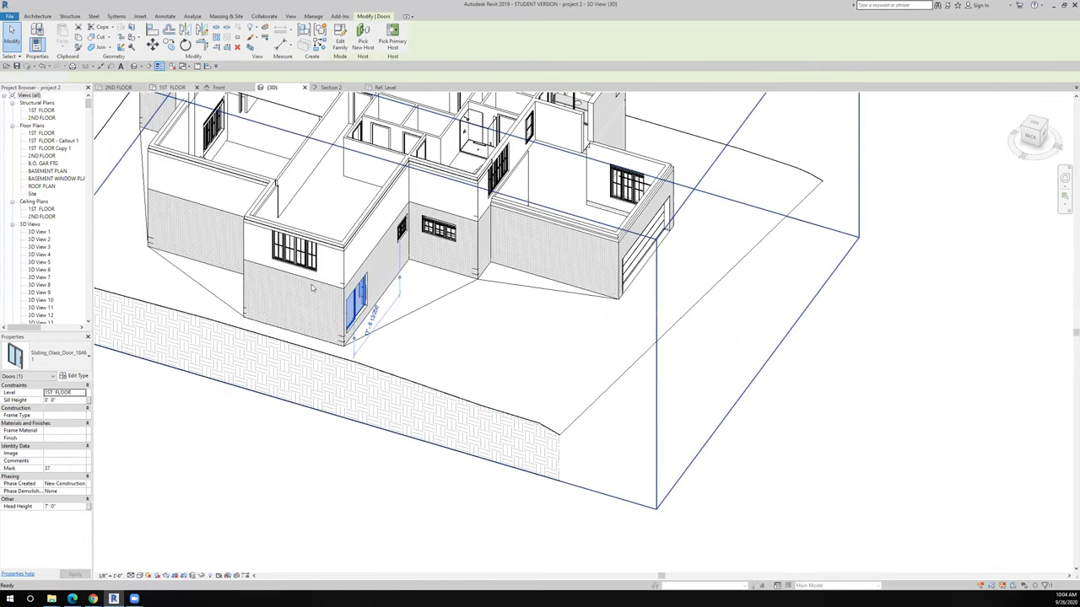
{"action": "key", "text": "ctrl+Tab"}
{"action": "scroll", "coordinate": [450, 298], "scroll_direction": "up", "scroll_amount": 3}
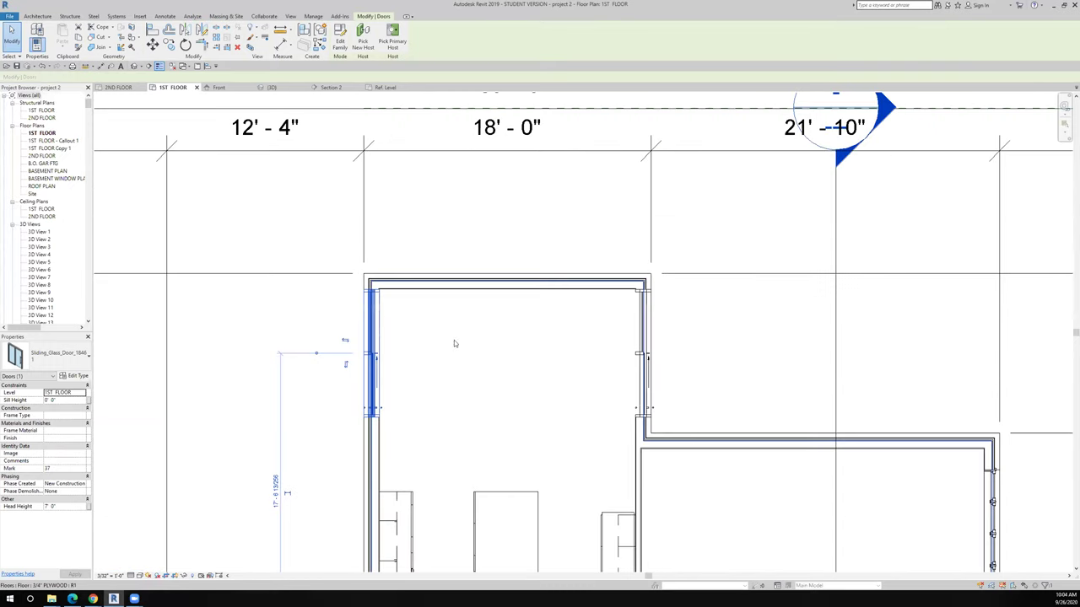
{"action": "middle_click_drag", "start_coordinate": [419, 340], "coordinate": [402, 334]}
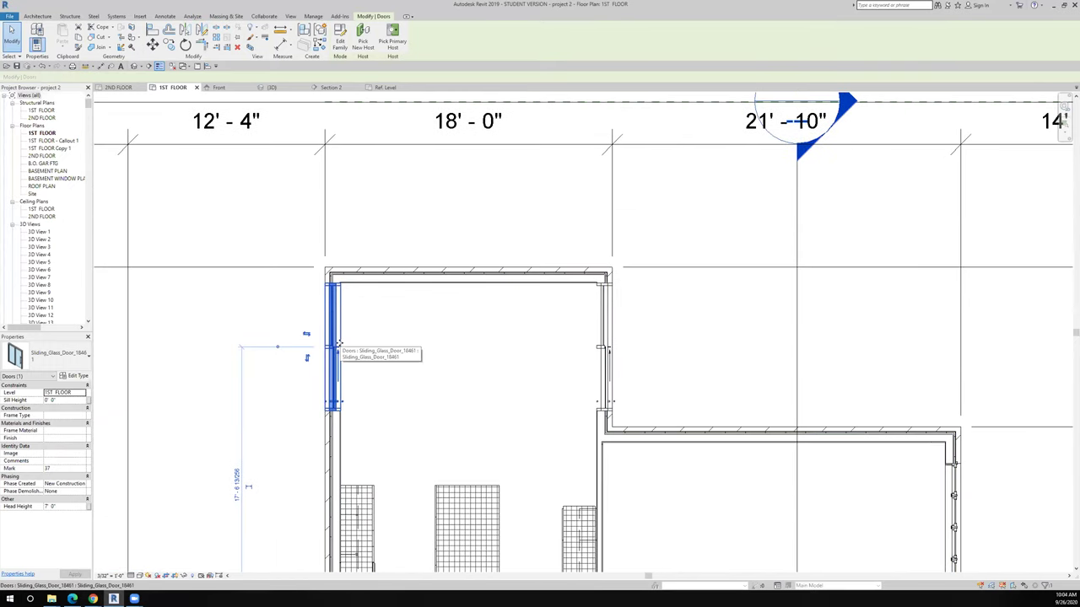
{"action": "scroll", "coordinate": [582, 308], "scroll_direction": "up", "scroll_amount": 5}
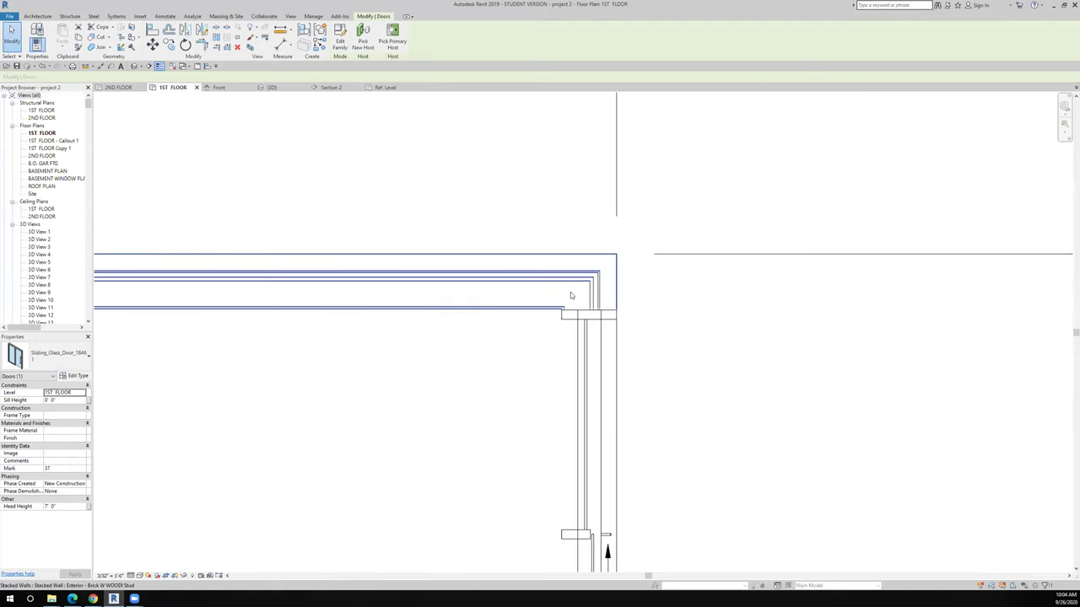
{"action": "scroll", "coordinate": [580, 313], "scroll_direction": "down", "scroll_amount": 3}
{"action": "scroll", "coordinate": [580, 313], "scroll_direction": "up", "scroll_amount": 3}
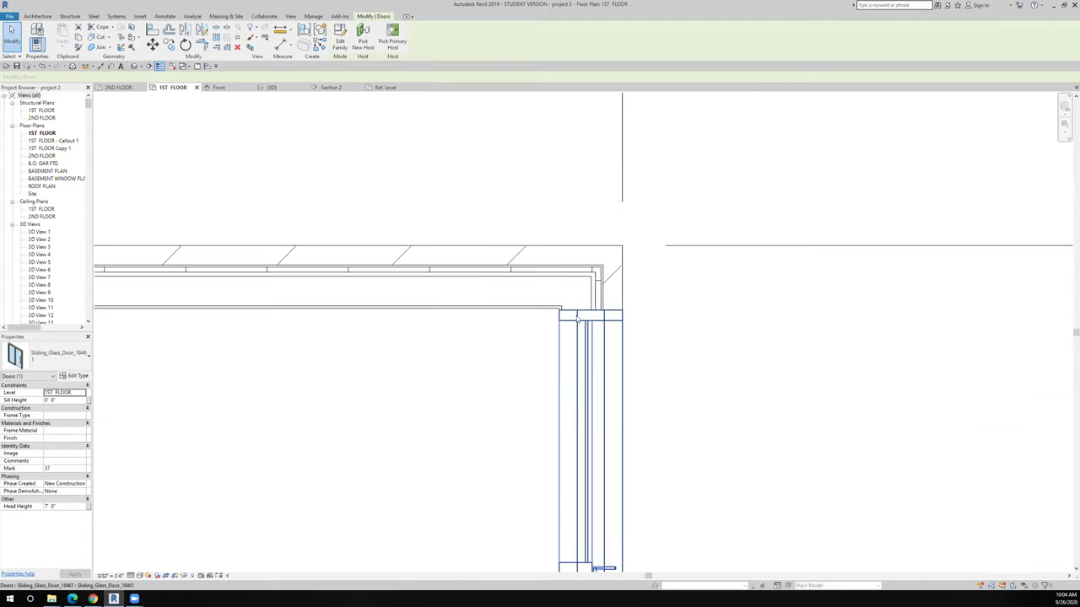
{"action": "scroll", "coordinate": [573, 321], "scroll_direction": "up", "scroll_amount": 1}
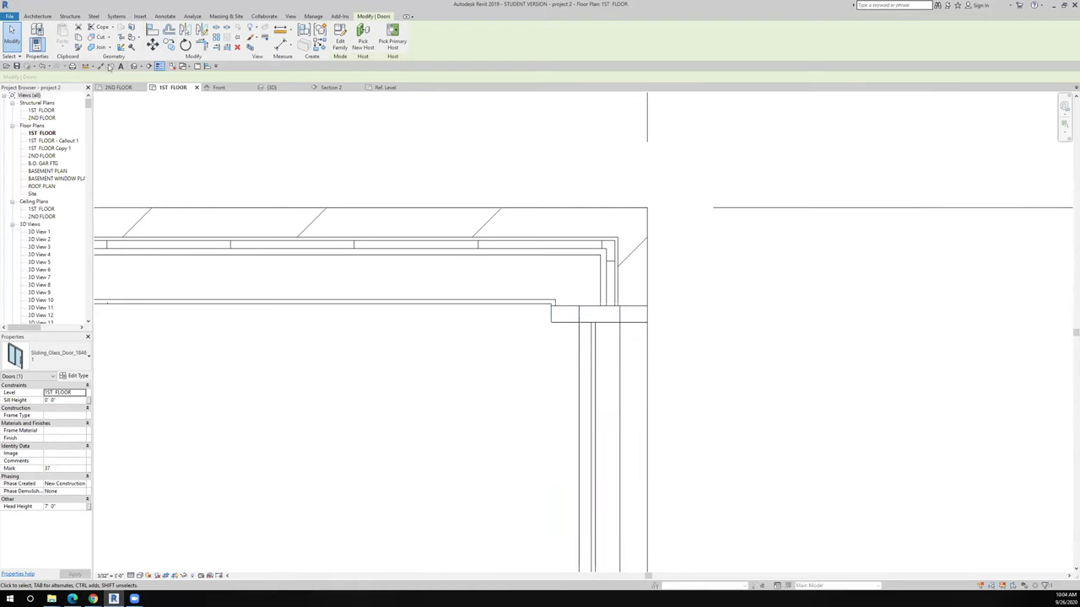
Step: Add an aligned dimension between the nook's top wall face and the right-wall sliding door
{"action": "left_click", "coordinate": [101, 67]}
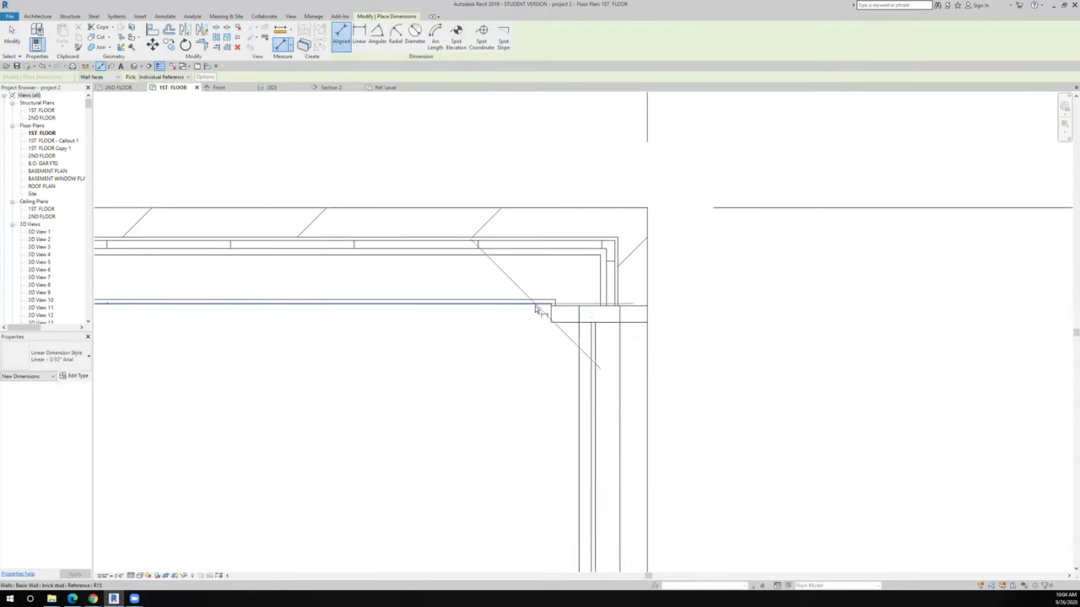
{"action": "left_click", "coordinate": [593, 315]}
{"action": "left_click", "coordinate": [594, 316]}
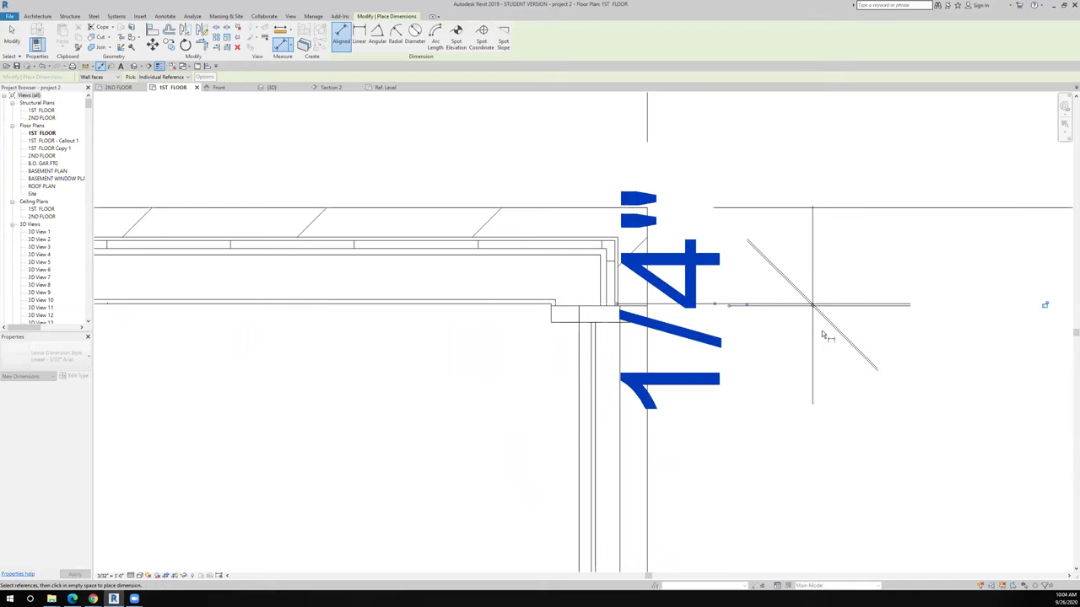
{"action": "scroll", "coordinate": [825, 334], "scroll_direction": "down", "scroll_amount": 2}
{"action": "scroll", "coordinate": [822, 334], "scroll_direction": "down", "scroll_amount": 3}
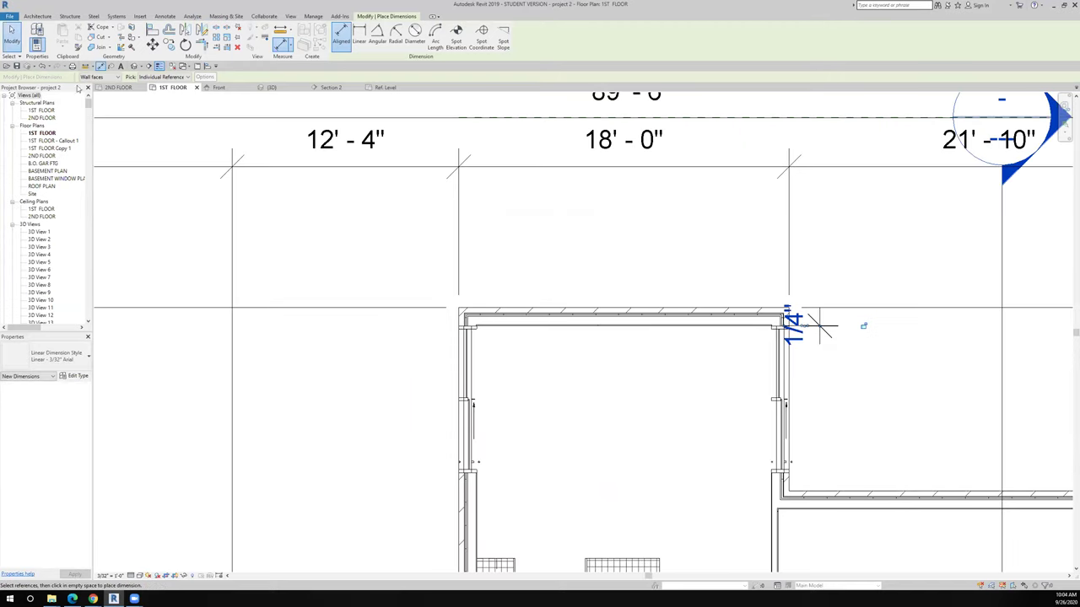
{"action": "key", "text": "Escape"}
{"action": "key", "text": "Escape"}
Step: Set the right-wall door's temporary dimension to 8 and remove the conflicting constraints
{"action": "left_click", "coordinate": [781, 405]}
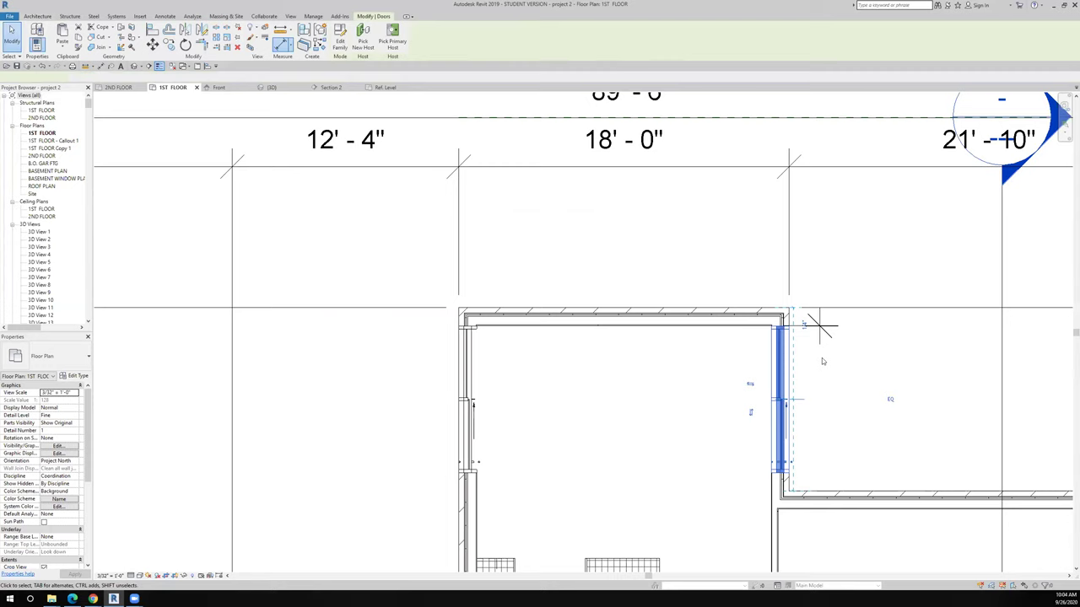
{"action": "left_click", "coordinate": [803, 329]}
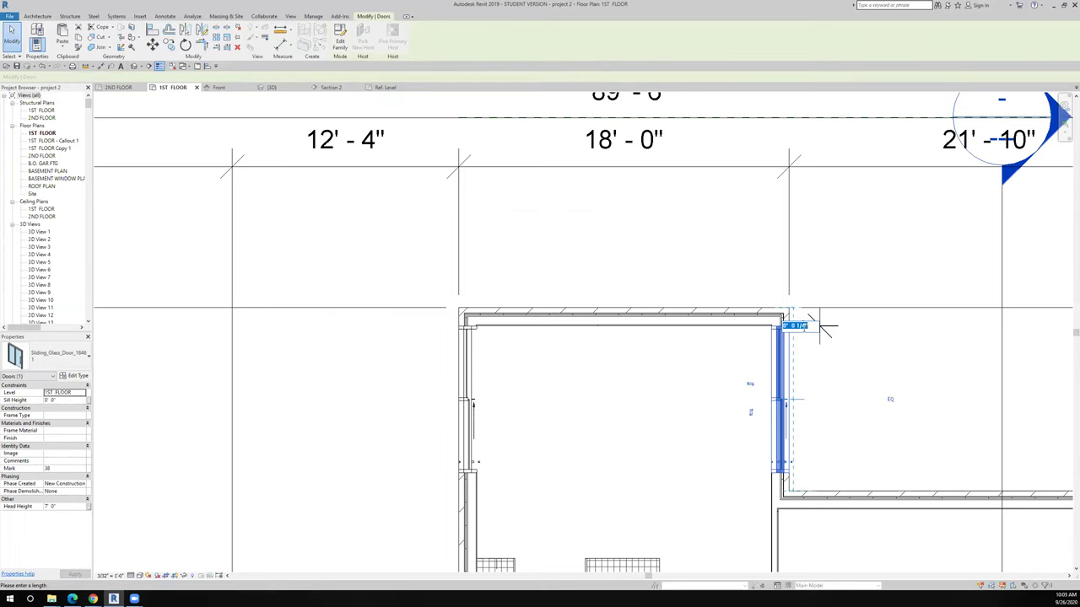
{"action": "type", "text": "8"}
{"action": "key", "text": "Return"}
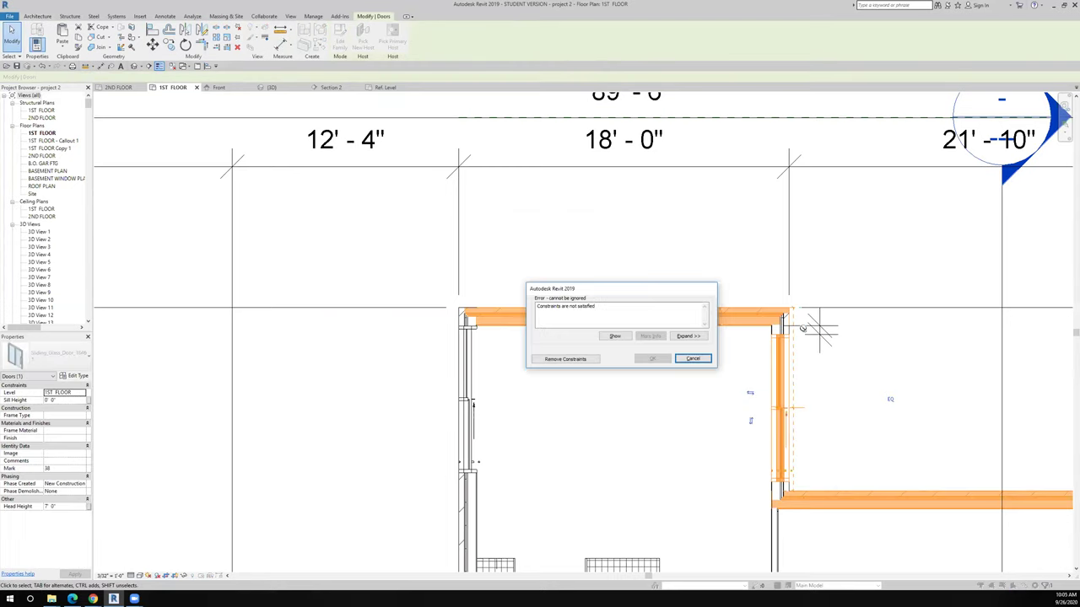
{"action": "left_click", "coordinate": [579, 359]}
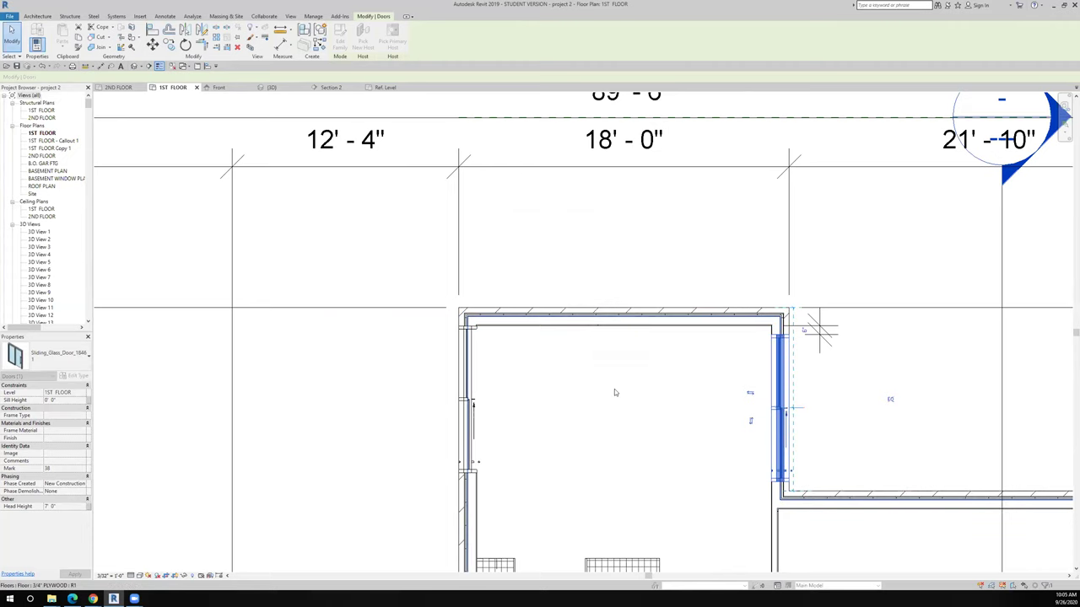
{"action": "left_click", "coordinate": [624, 400]}
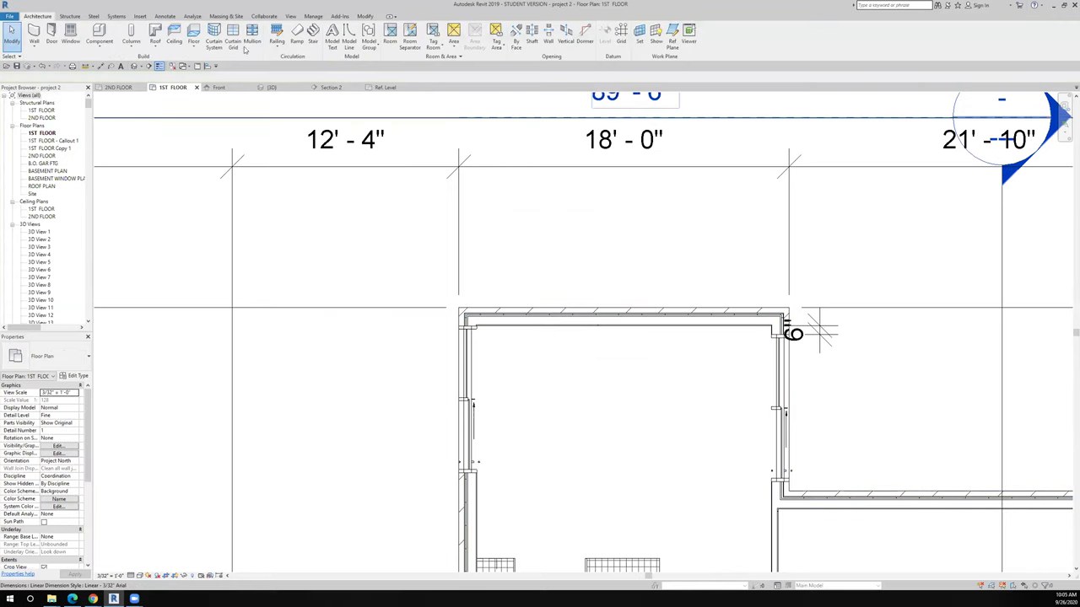
Step: Start an Align and pick the reference line for the right-wall door
{"action": "left_click", "coordinate": [208, 66]}
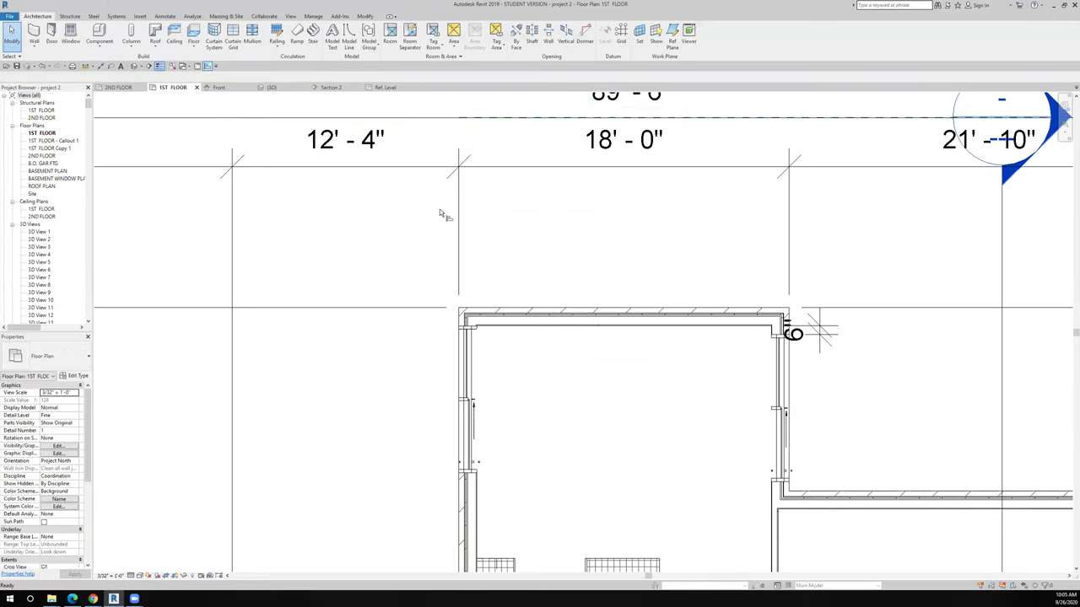
{"action": "left_click", "coordinate": [790, 414]}
{"action": "scroll", "coordinate": [791, 413], "scroll_direction": "up", "scroll_amount": 3}
Step: Align the right-wall door's end to the reference line, then deselect the corner dimension
{"action": "scroll", "coordinate": [650, 397], "scroll_direction": "down", "scroll_amount": 2}
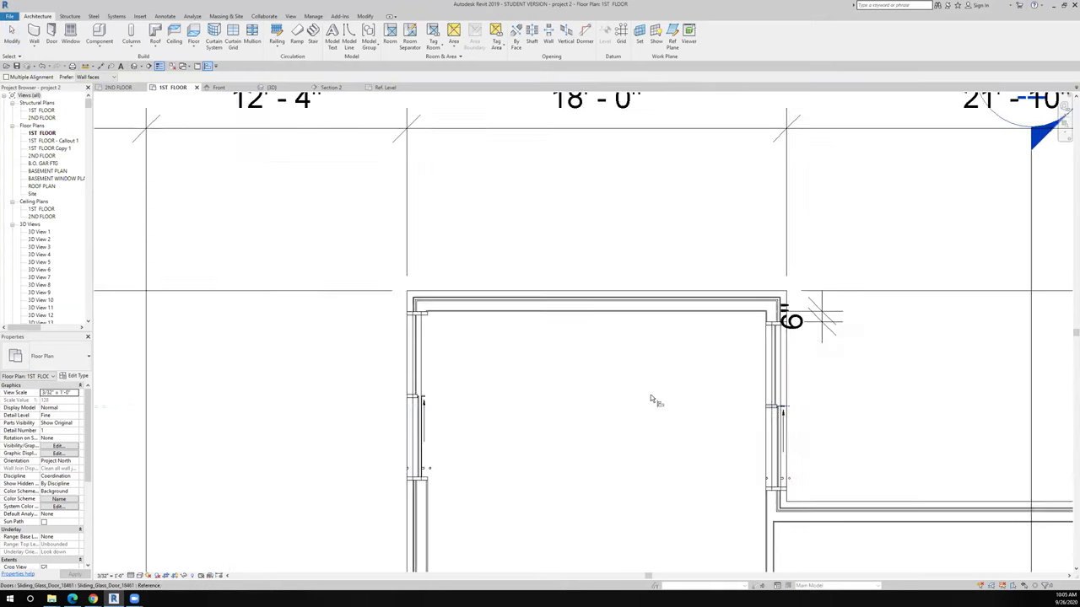
{"action": "scroll", "coordinate": [503, 405], "scroll_direction": "up", "scroll_amount": 1}
{"action": "scroll", "coordinate": [503, 404], "scroll_direction": "up", "scroll_amount": 3}
{"action": "left_click", "coordinate": [361, 390]}
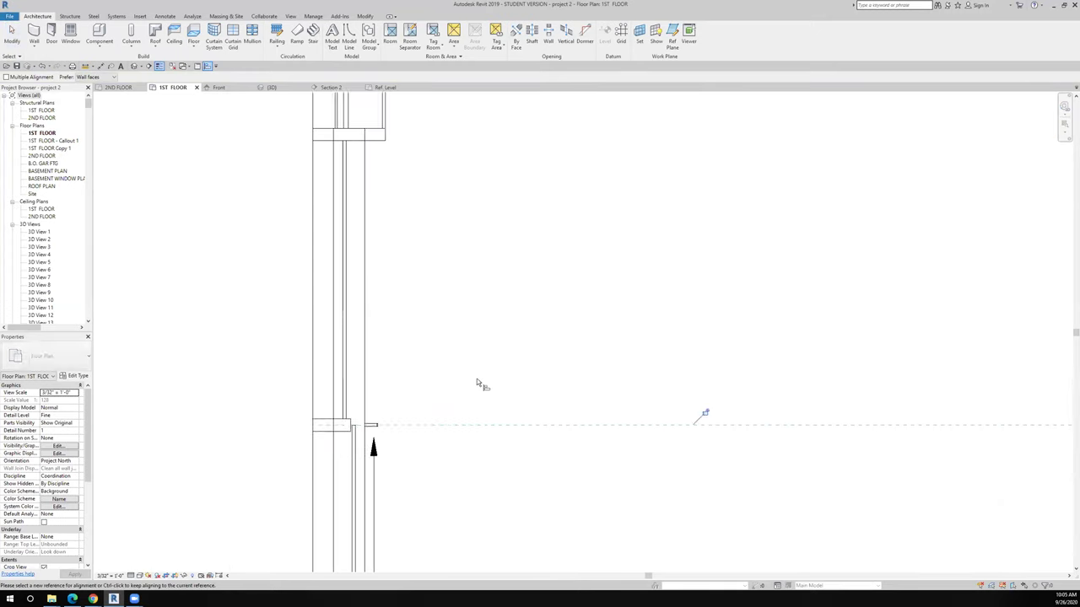
{"action": "scroll", "coordinate": [481, 386], "scroll_direction": "down", "scroll_amount": 2}
{"action": "scroll", "coordinate": [478, 382], "scroll_direction": "down", "scroll_amount": 2}
{"action": "key", "text": "Escape"}
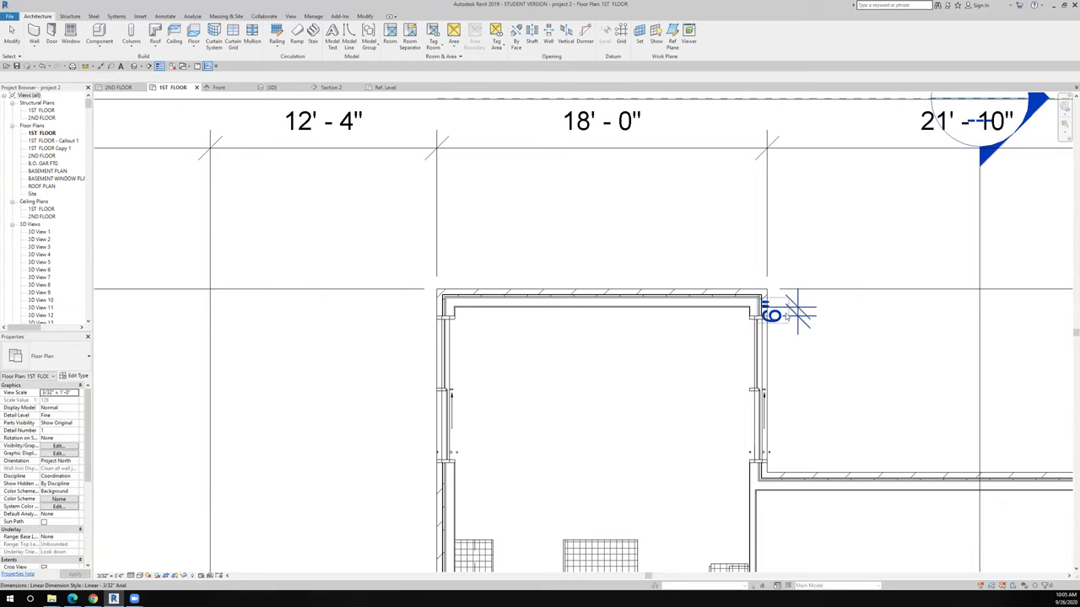
{"action": "left_click", "coordinate": [784, 316]}
{"action": "key", "text": "Escape"}
{"action": "scroll", "coordinate": [785, 313], "scroll_direction": "up", "scroll_amount": 4}
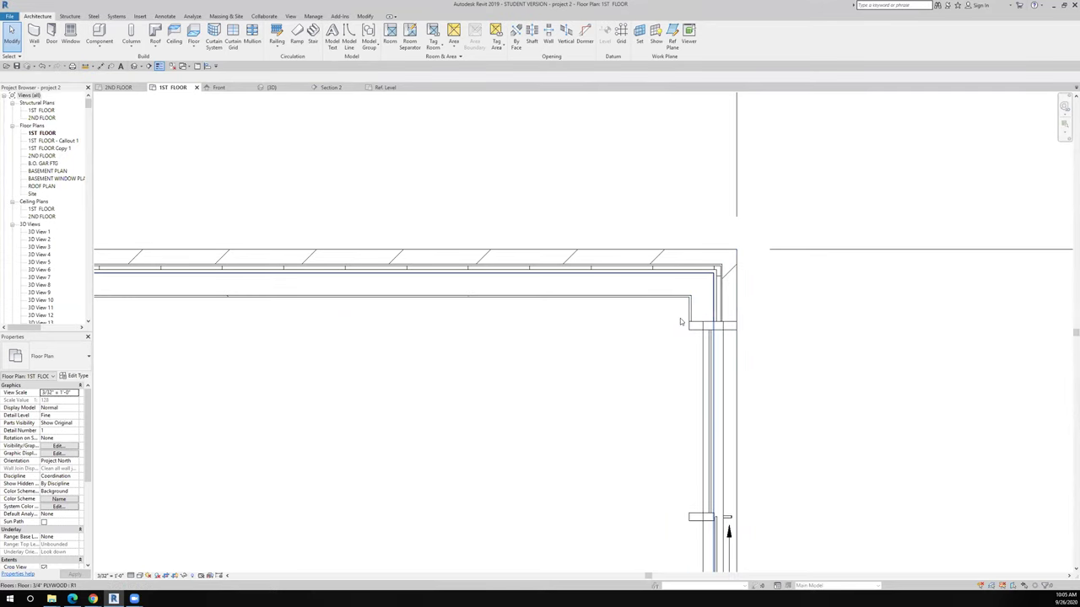
Step: Create a similar Sliding_Glass_Door_18461 in the nook's top wall near its left corner
{"action": "scroll", "coordinate": [695, 317], "scroll_direction": "down", "scroll_amount": 2}
{"action": "scroll", "coordinate": [695, 317], "scroll_direction": "down", "scroll_amount": 3}
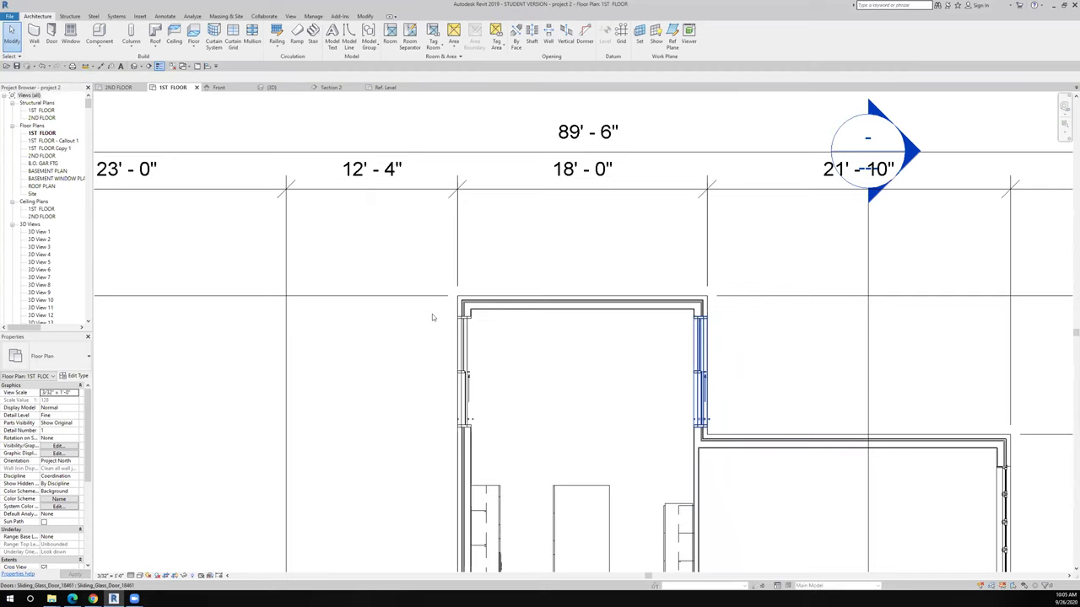
{"action": "scroll", "coordinate": [482, 318], "scroll_direction": "up", "scroll_amount": 3}
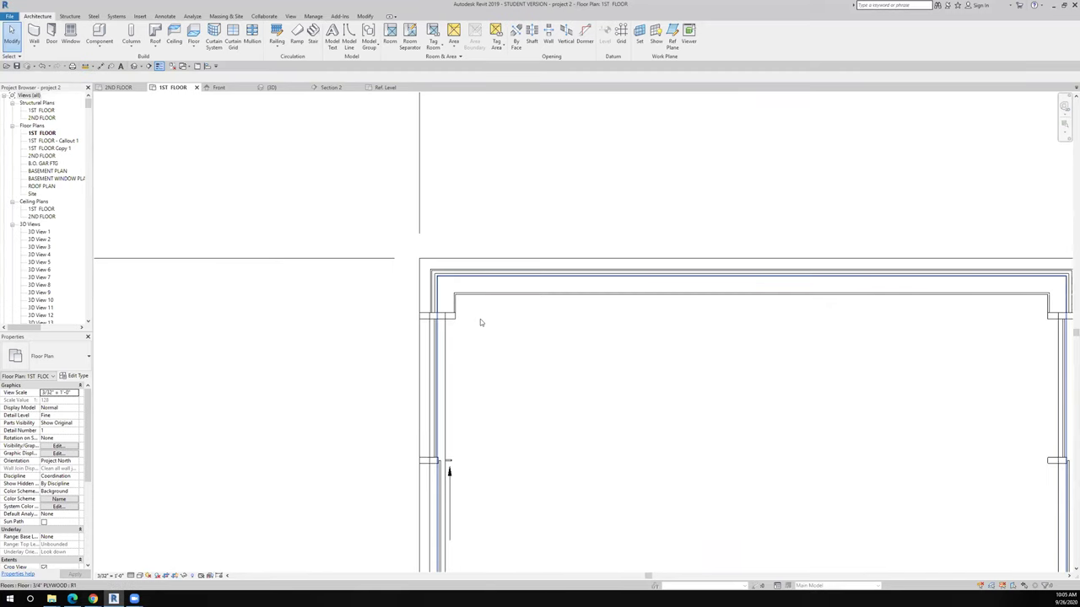
{"action": "scroll", "coordinate": [480, 319], "scroll_direction": "down", "scroll_amount": 5}
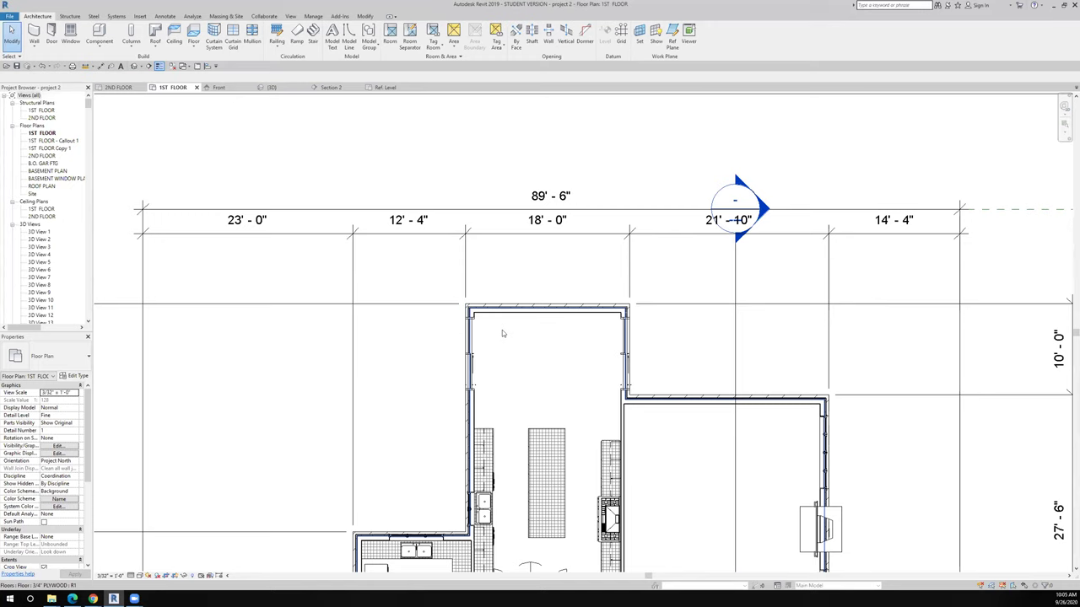
{"action": "scroll", "coordinate": [502, 329], "scroll_direction": "up", "scroll_amount": 3}
{"action": "right_click", "coordinate": [453, 353]}
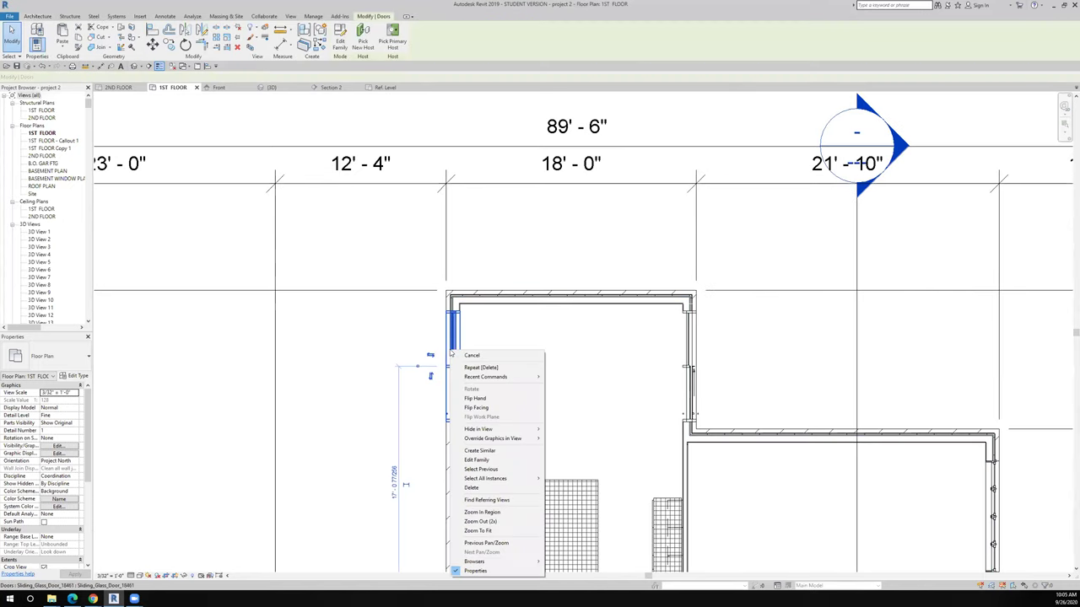
{"action": "left_click", "coordinate": [497, 450]}
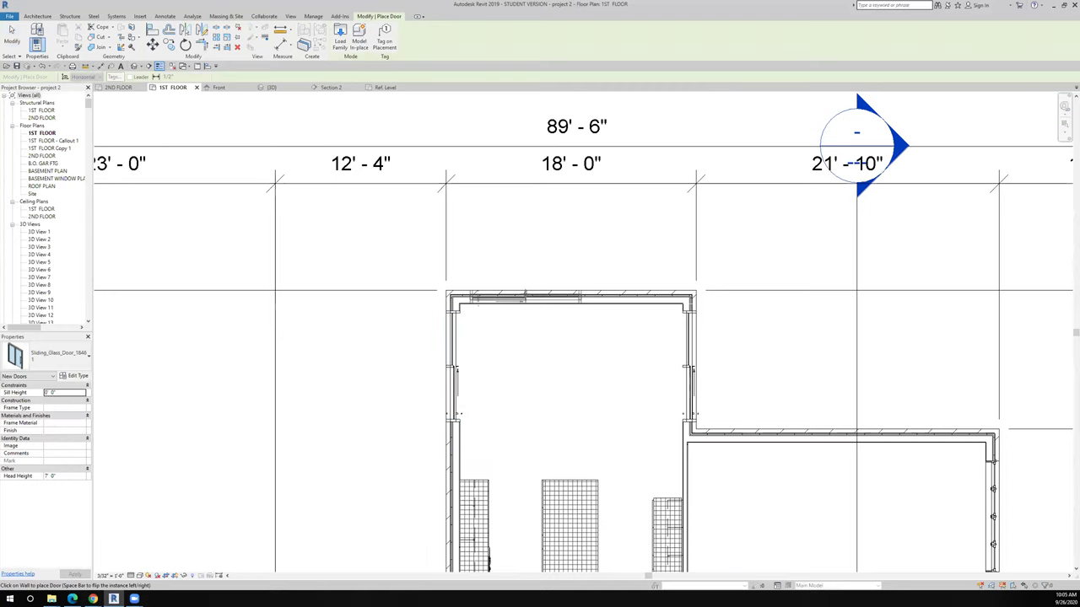
{"action": "left_click", "coordinate": [524, 295]}
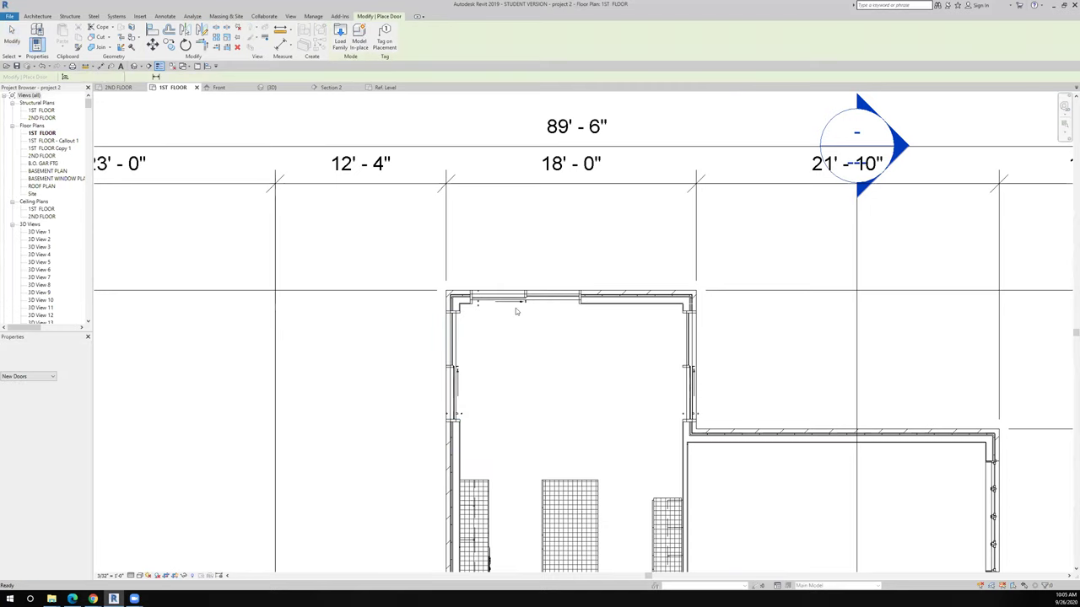
{"action": "key", "text": "Escape"}
{"action": "key", "text": "Escape"}
{"action": "scroll", "coordinate": [518, 304], "scroll_direction": "up", "scroll_amount": 6}
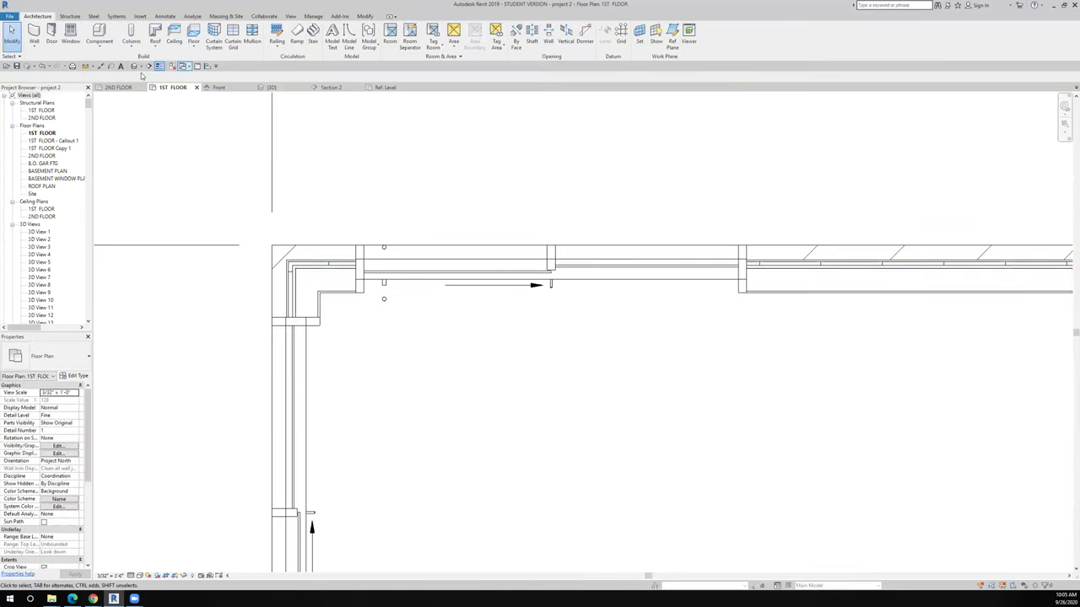
Step: Dimension from the left wall face to the top-wall door's edge, placed above the corner
{"action": "left_click", "coordinate": [101, 66]}
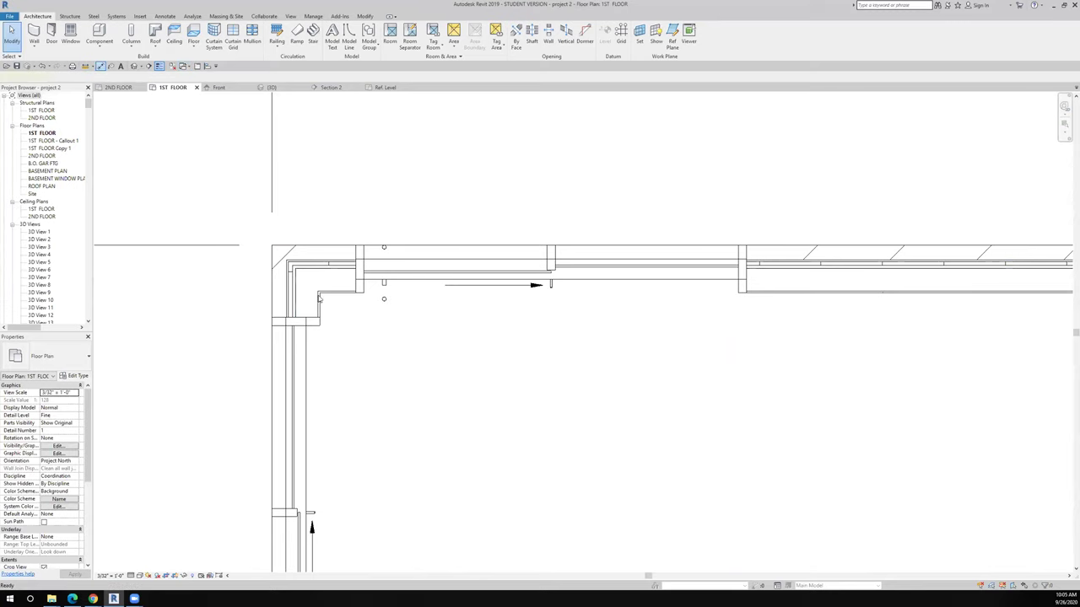
{"action": "left_click", "coordinate": [354, 286]}
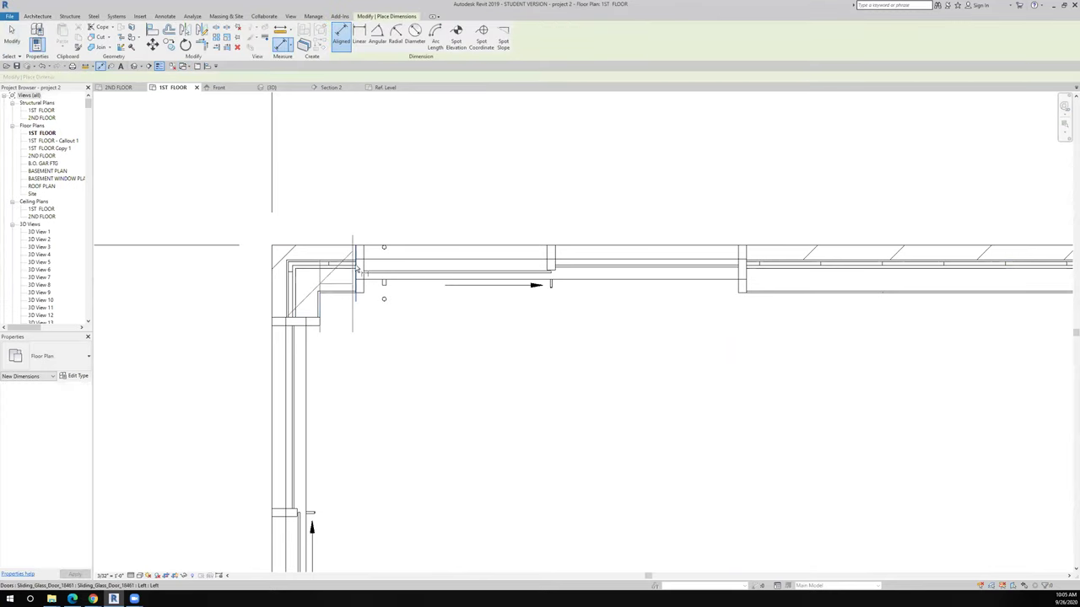
{"action": "left_click", "coordinate": [358, 270]}
{"action": "left_click", "coordinate": [362, 205]}
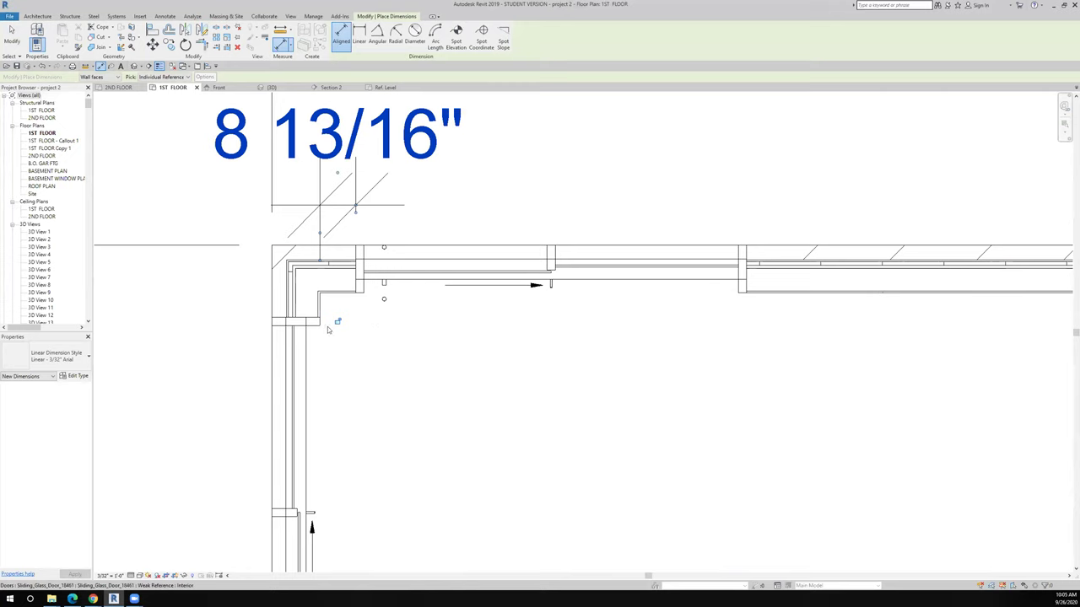
{"action": "key", "text": "Escape"}
{"action": "key", "text": "Escape"}
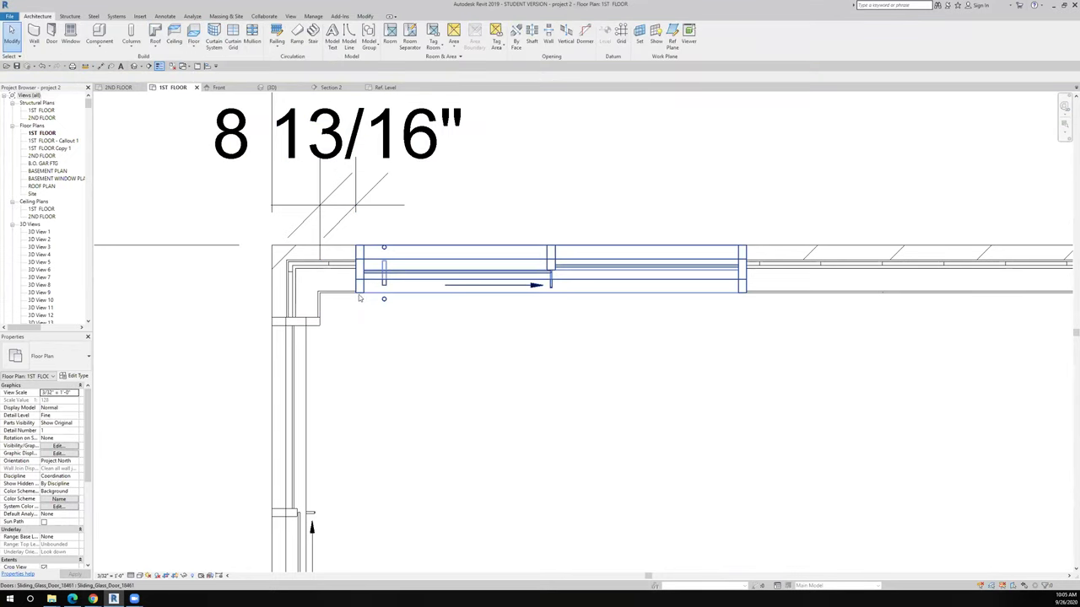
Step: Change the top-wall door's temporary corner dimension to 5 to shift the door
{"action": "left_click", "coordinate": [358, 200]}
{"action": "left_click", "coordinate": [336, 165]}
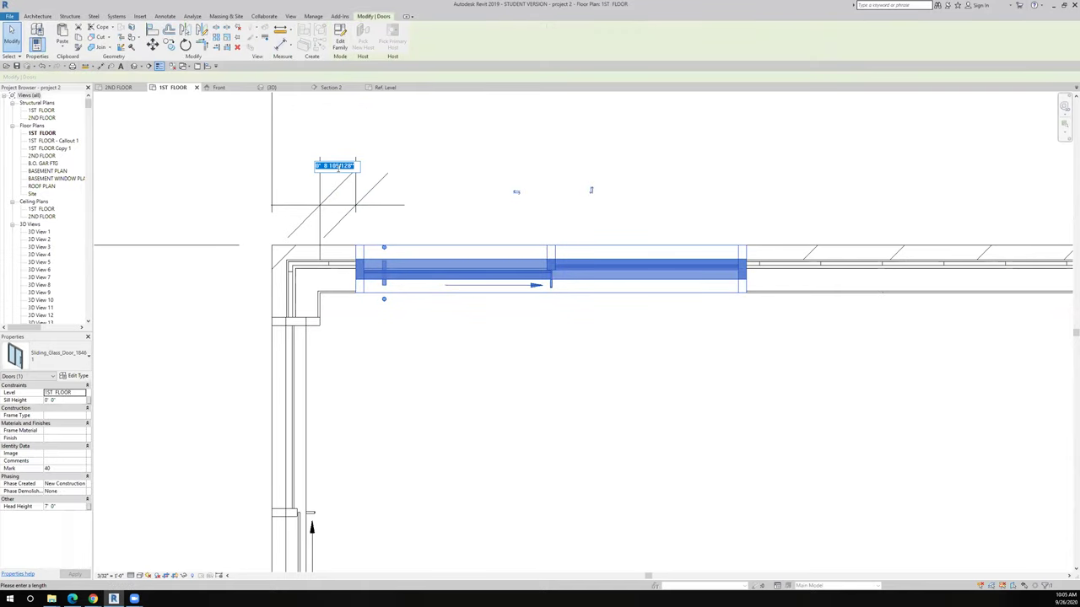
{"action": "type", "text": "5"}
{"action": "key", "text": "Return"}
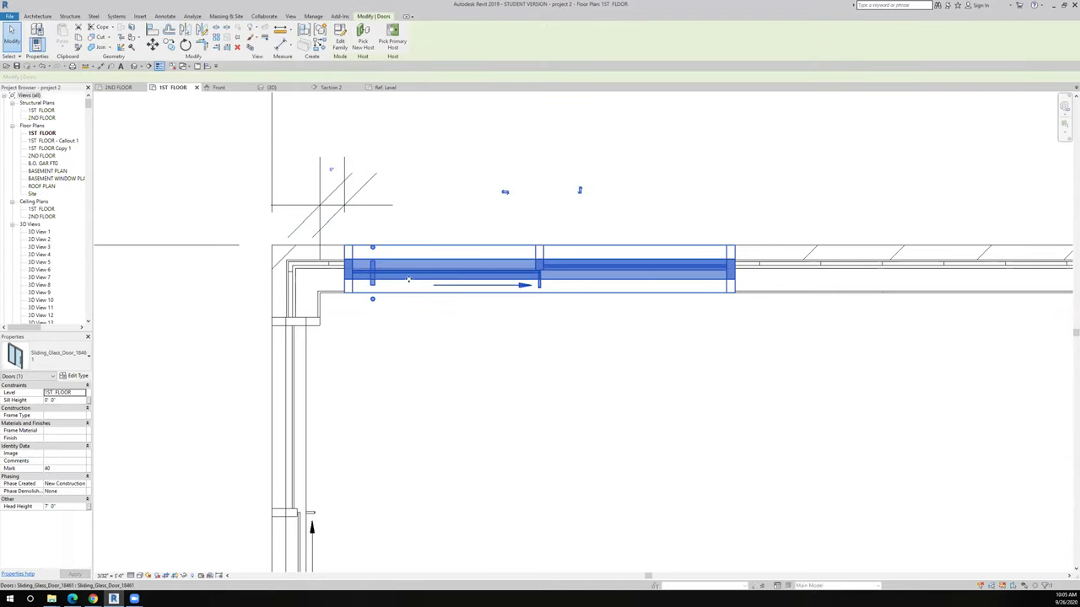
{"action": "key", "text": "Escape"}
{"action": "scroll", "coordinate": [413, 293], "scroll_direction": "down", "scroll_amount": 6}
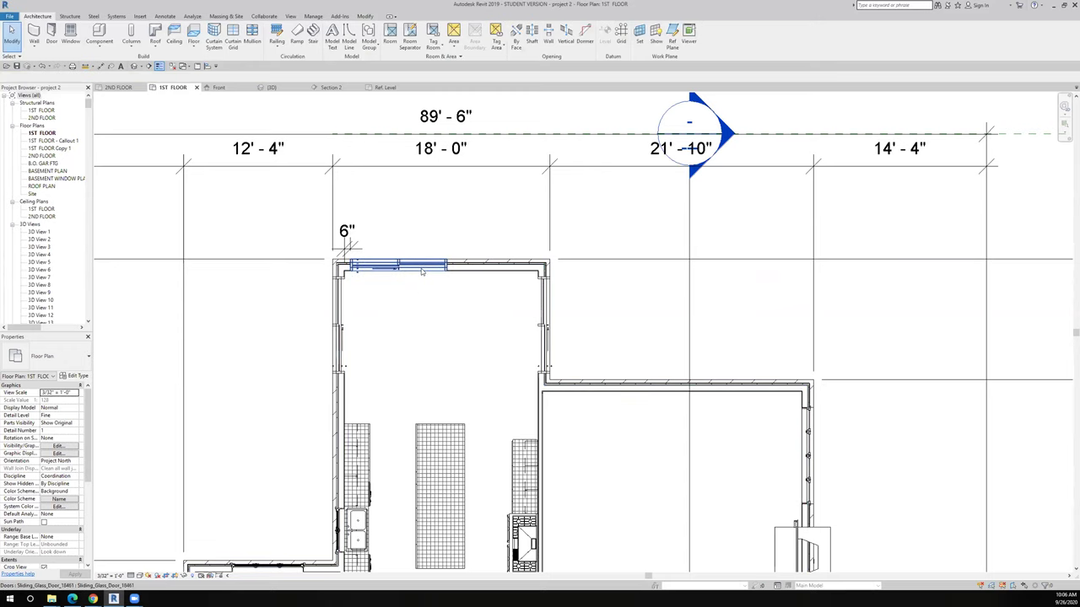
Step: Create another similar sliding glass door in the nook's top wall and select it
{"action": "right_click", "coordinate": [422, 271]}
{"action": "left_click", "coordinate": [463, 369]}
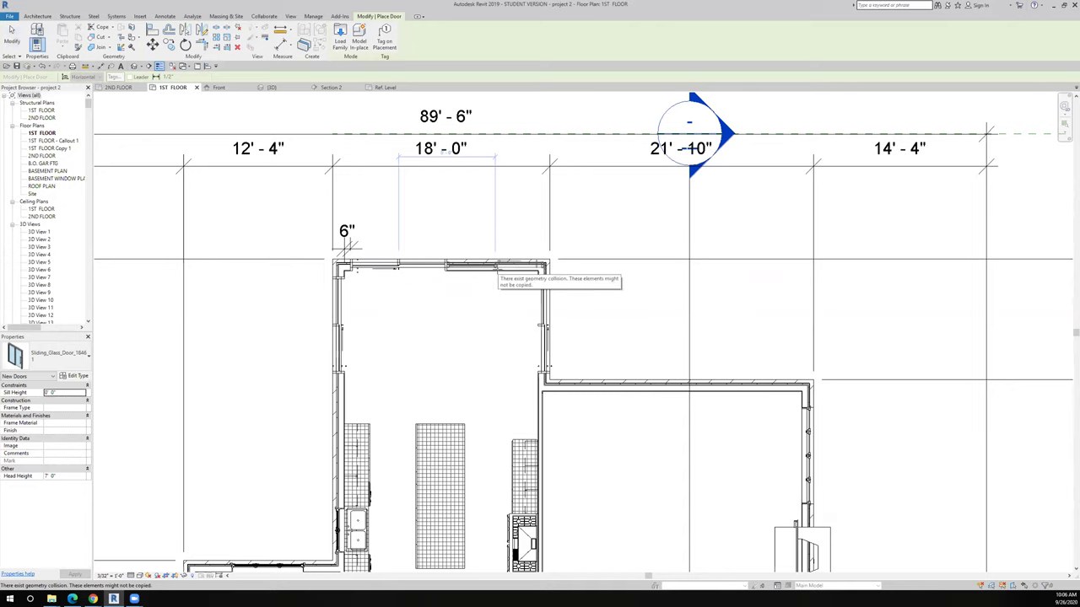
{"action": "left_click", "coordinate": [426, 268]}
{"action": "key", "text": "Escape"}
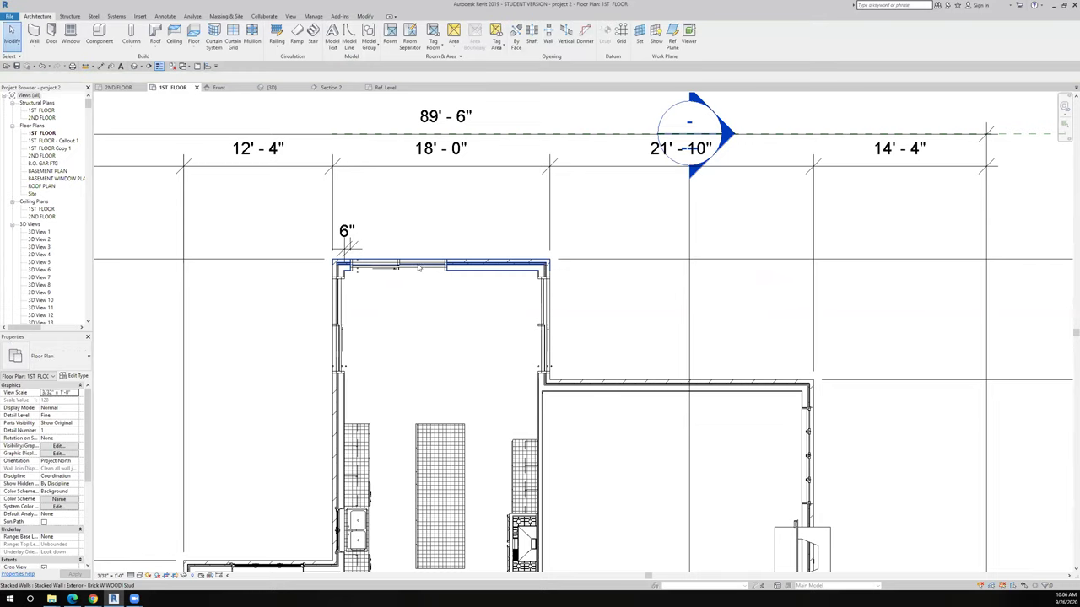
{"action": "left_click", "coordinate": [419, 266]}
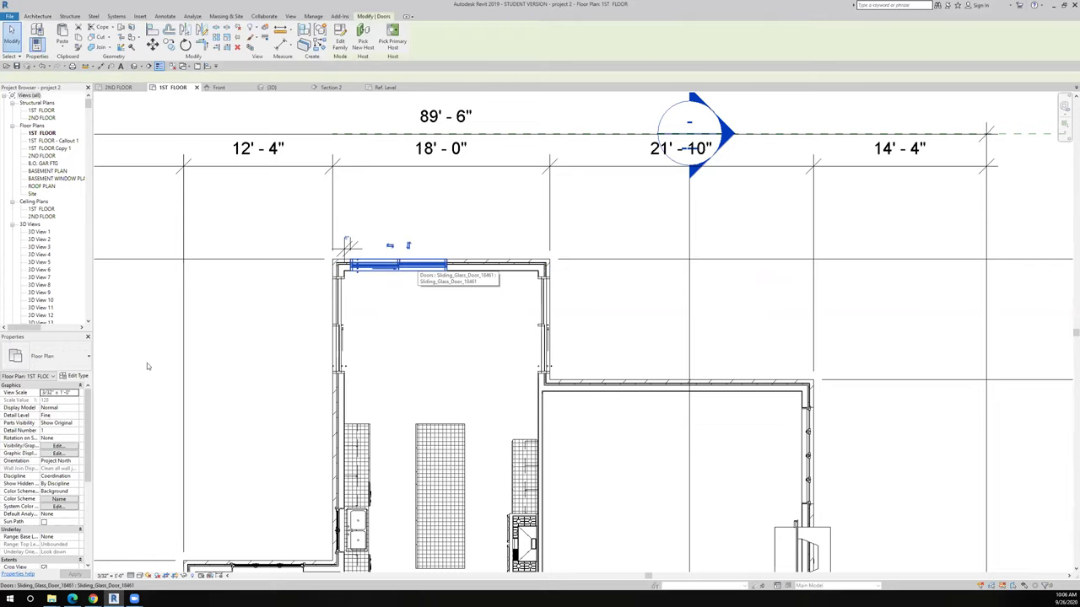
Step: Duplicate the door type as '6 Sliding_Glass_Door_18461' with a 6' 0" width and apply it
{"action": "left_click", "coordinate": [76, 377]}
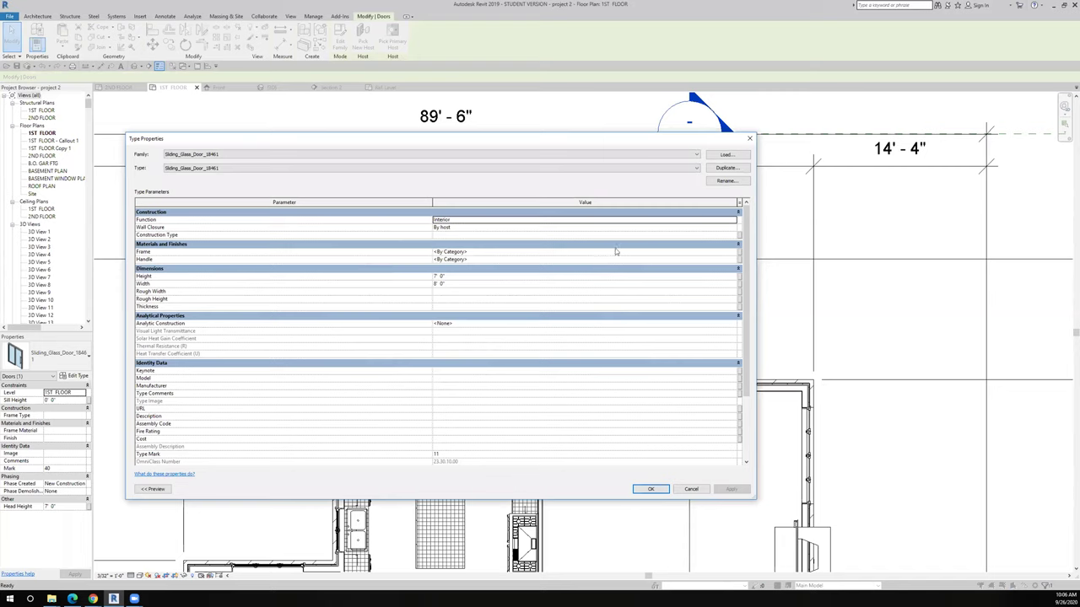
{"action": "left_click", "coordinate": [724, 168]}
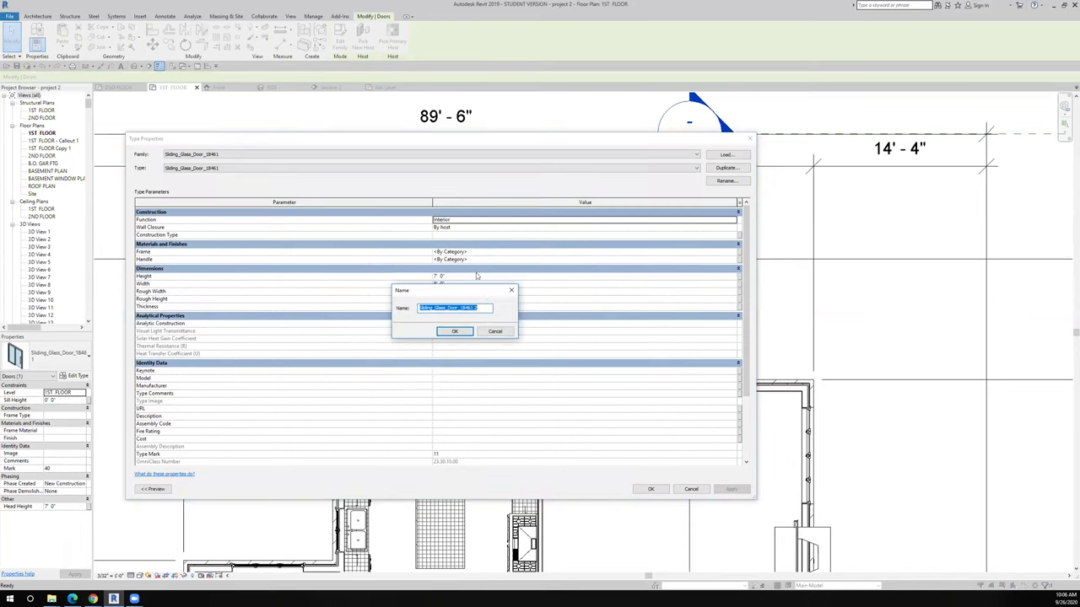
{"action": "left_click", "coordinate": [419, 308]}
{"action": "type", "text": "6"}
{"action": "left_click", "coordinate": [452, 332]}
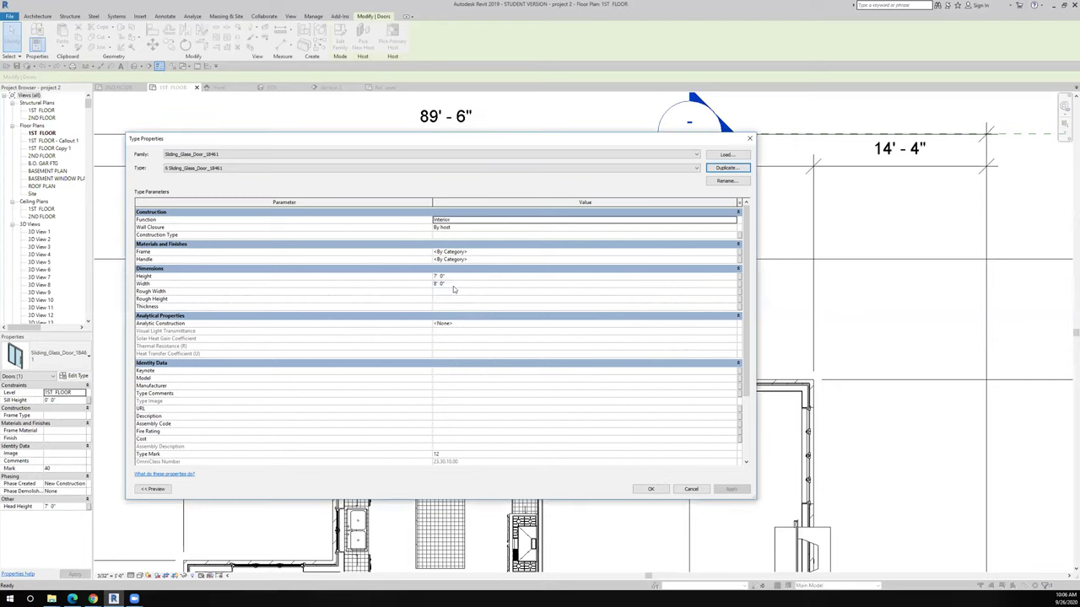
{"action": "left_click", "coordinate": [454, 284]}
{"action": "left_click", "coordinate": [453, 284]}
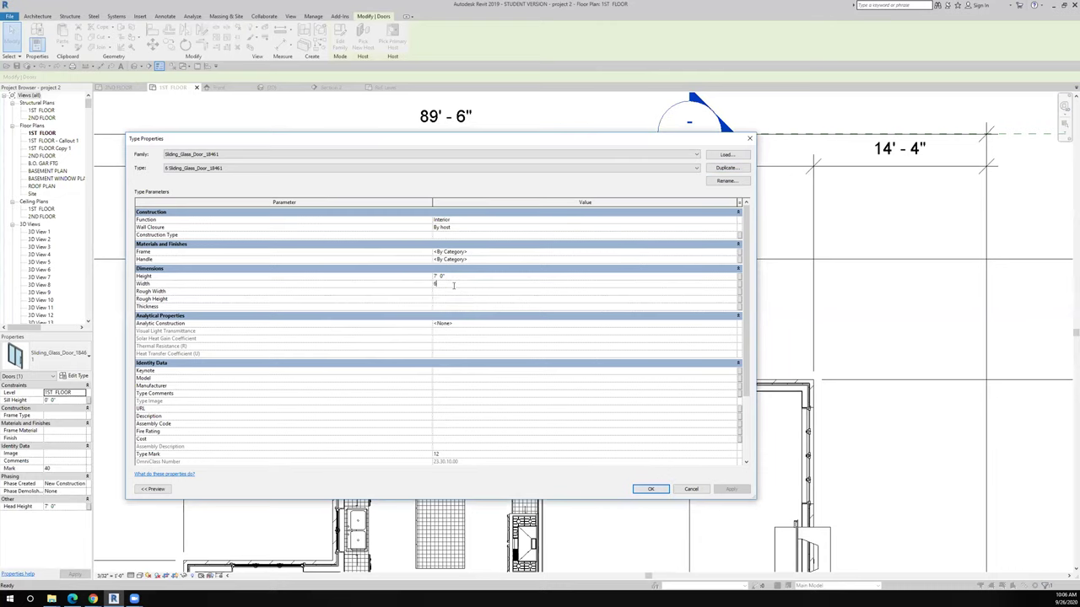
{"action": "left_click", "coordinate": [650, 489]}
{"action": "left_click", "coordinate": [432, 221]}
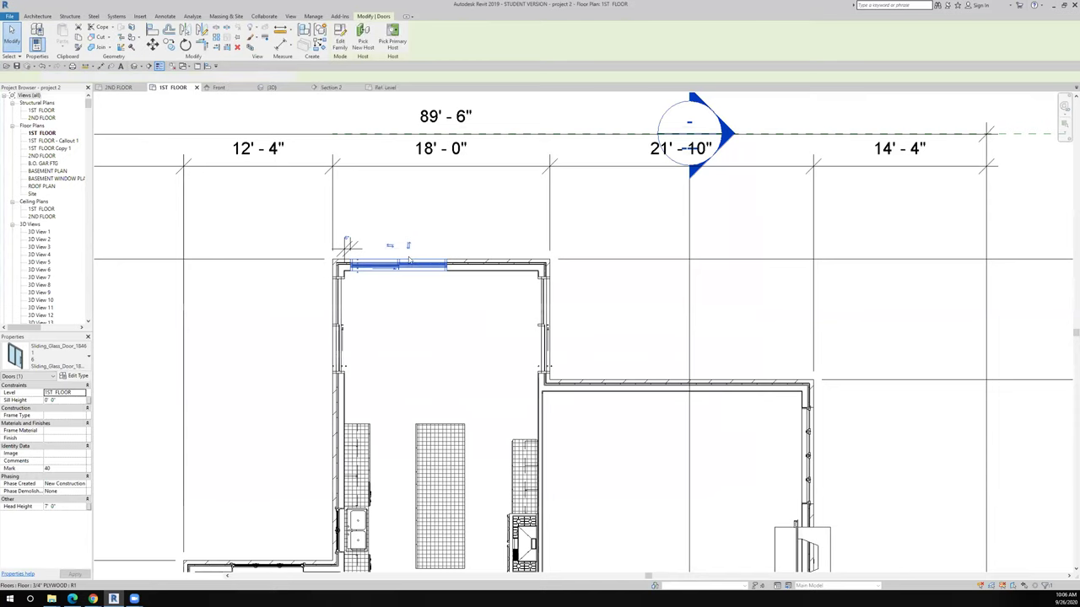
Step: Move the top-wall sliding door to sit 6" from the nook's left corner
{"action": "scroll", "coordinate": [432, 221], "scroll_direction": "up", "scroll_amount": 3}
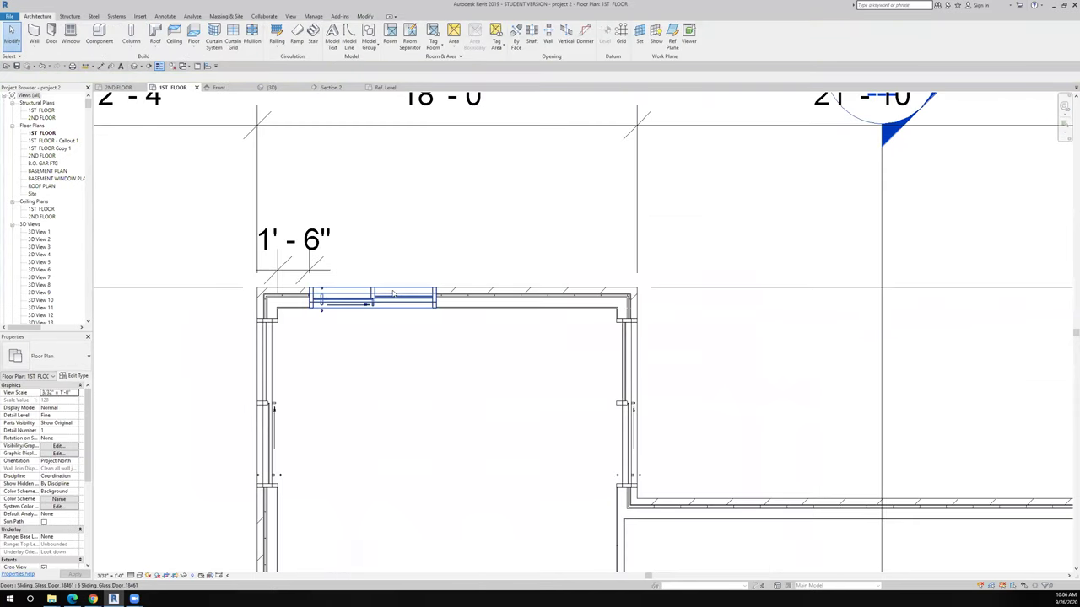
{"action": "left_click", "coordinate": [344, 299]}
{"action": "left_click", "coordinate": [298, 250]}
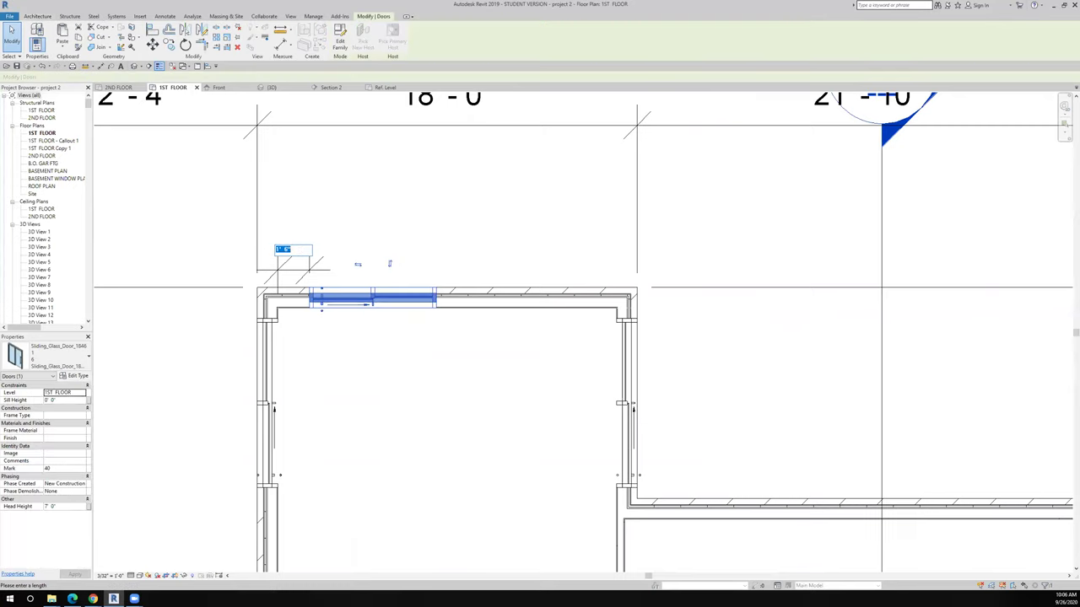
{"action": "type", "text": "6"}
{"action": "key", "text": "Return"}
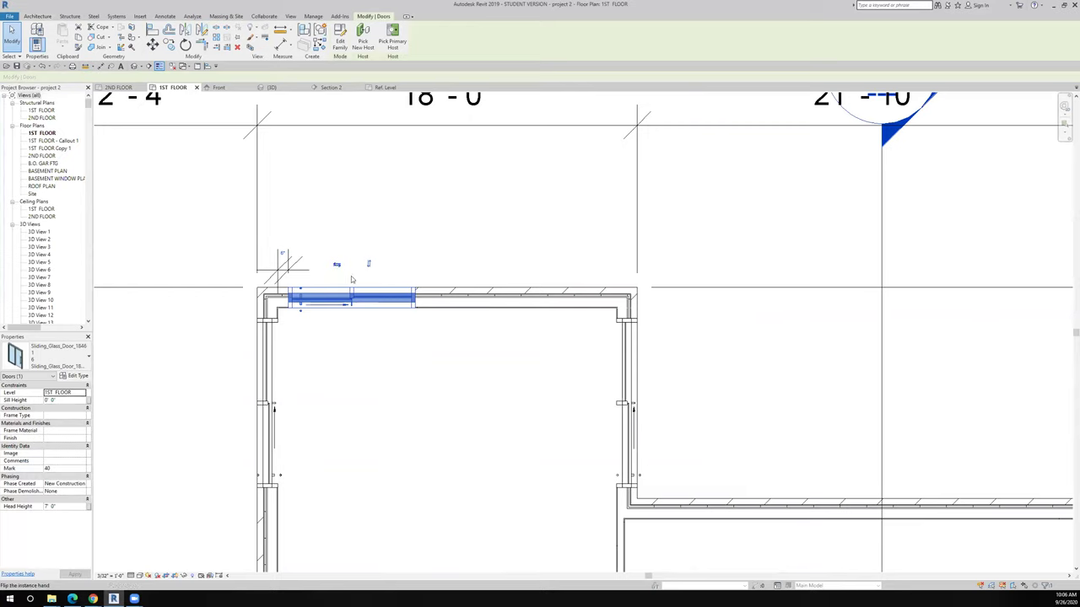
Step: Place a second door of the same type with Create Similar, deleting the non-cutting instance
{"action": "right_click", "coordinate": [365, 299]}
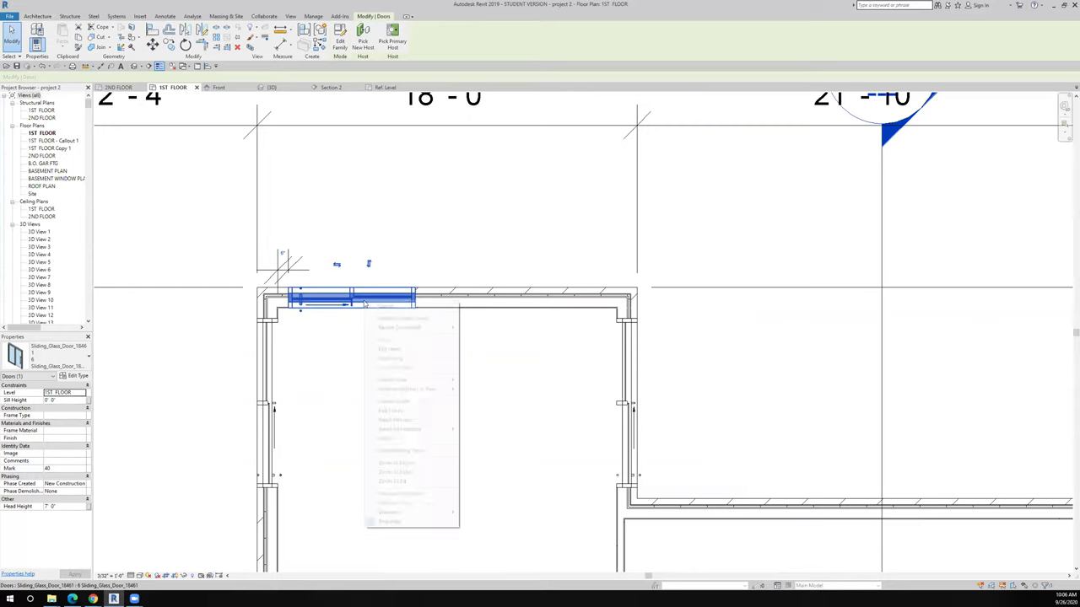
{"action": "left_click", "coordinate": [412, 402]}
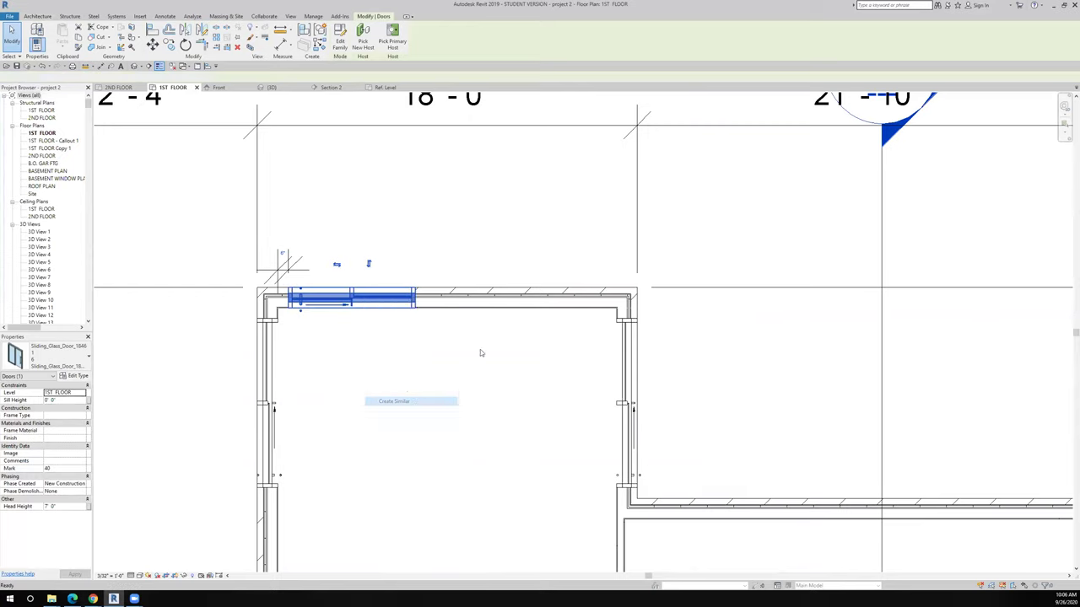
{"action": "left_click", "coordinate": [531, 306]}
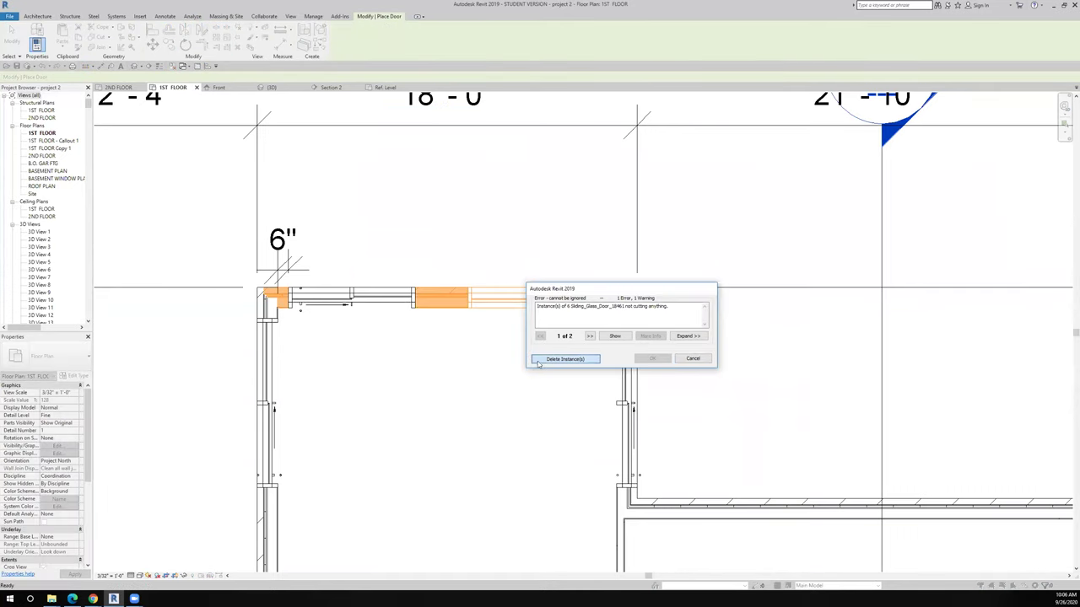
{"action": "left_click", "coordinate": [538, 361]}
{"action": "key", "text": "Escape"}
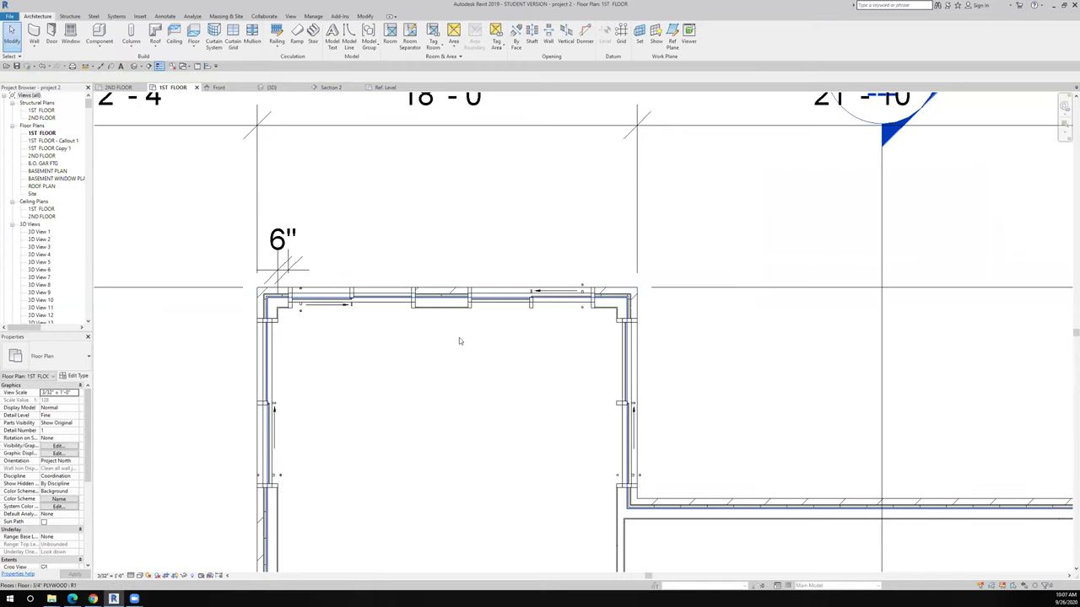
Step: Add an aligned dimension (1'-0 1/2") from the right door to the nook's right wall
{"action": "scroll", "coordinate": [629, 318], "scroll_direction": "up", "scroll_amount": 4}
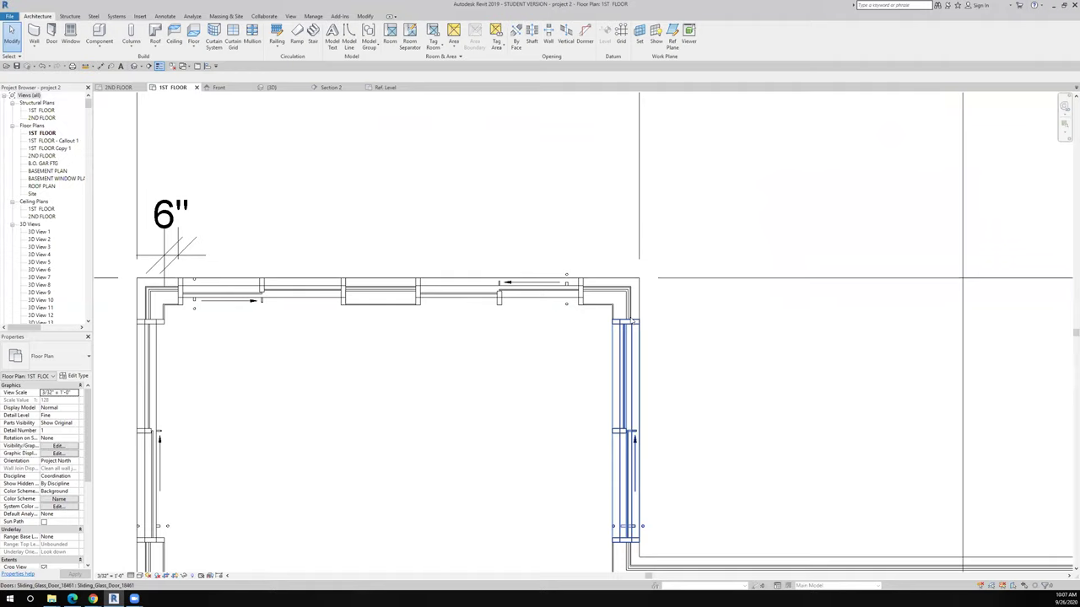
{"action": "left_click", "coordinate": [98, 66]}
{"action": "scroll", "coordinate": [582, 296], "scroll_direction": "up", "scroll_amount": 2}
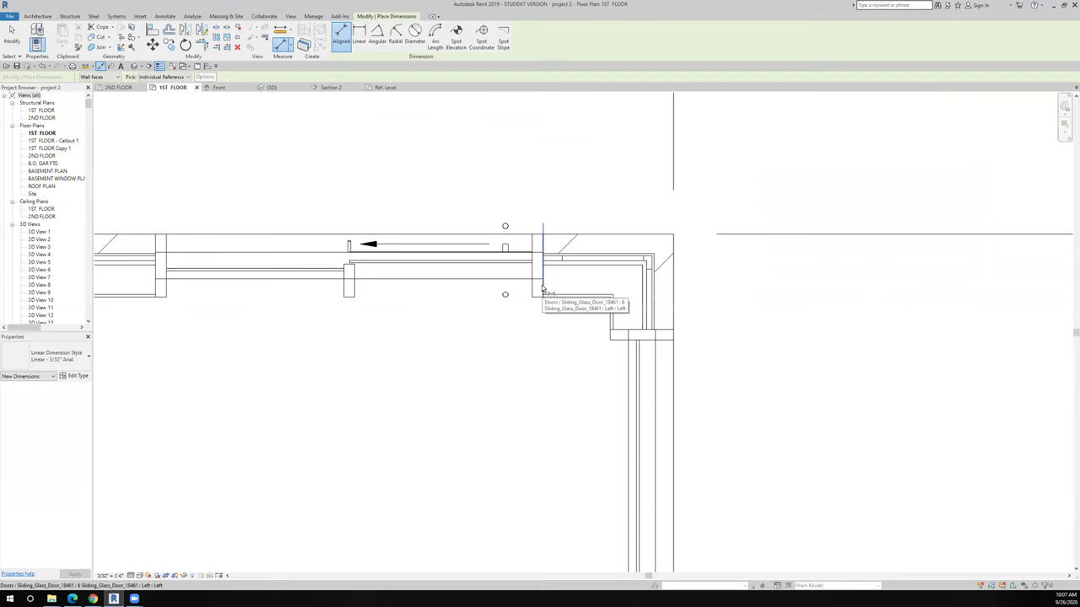
{"action": "left_click", "coordinate": [542, 289]}
{"action": "left_click", "coordinate": [610, 310]}
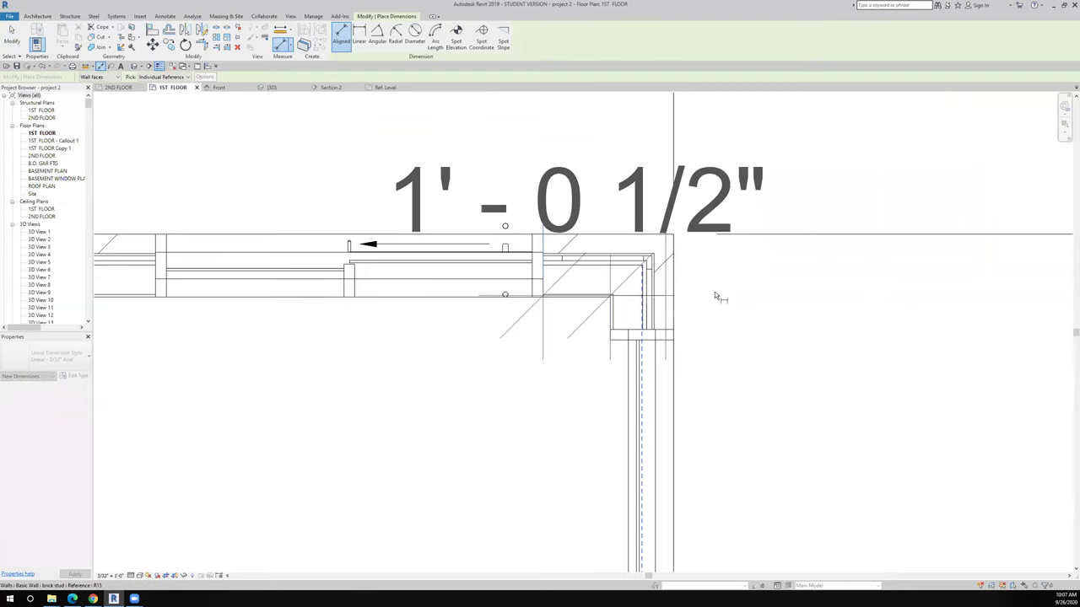
{"action": "left_click", "coordinate": [715, 297]}
{"action": "scroll", "coordinate": [737, 290], "scroll_direction": "down", "scroll_amount": 3}
{"action": "key", "text": "Escape"}
{"action": "key", "text": "Escape"}
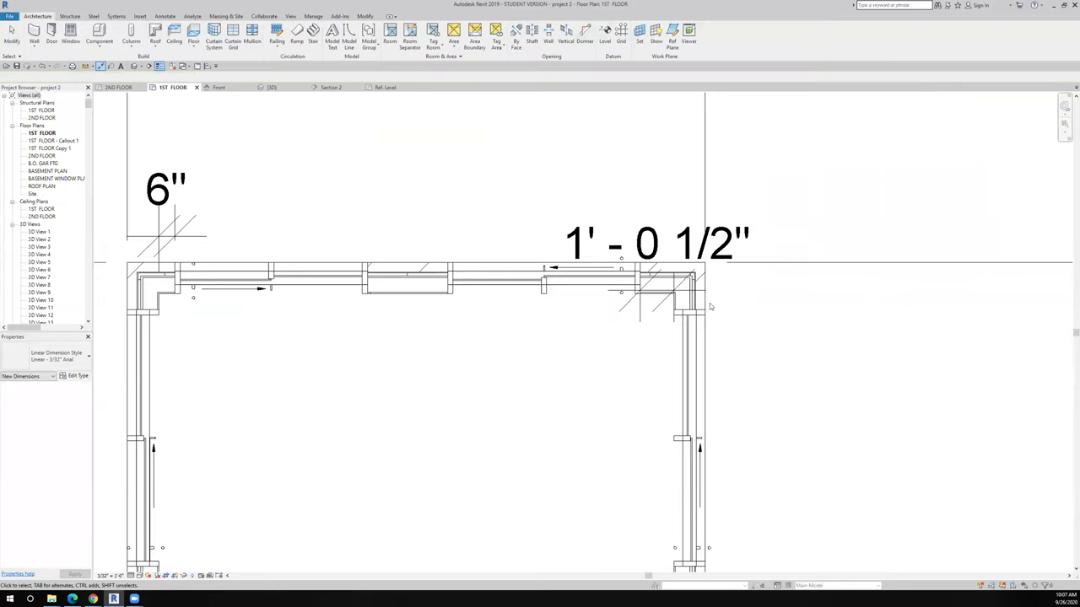
{"action": "scroll", "coordinate": [710, 306], "scroll_direction": "down", "scroll_amount": 2}
Step: Set the right-hand door's distance to the right corner to 6"
{"action": "left_click", "coordinate": [666, 282]}
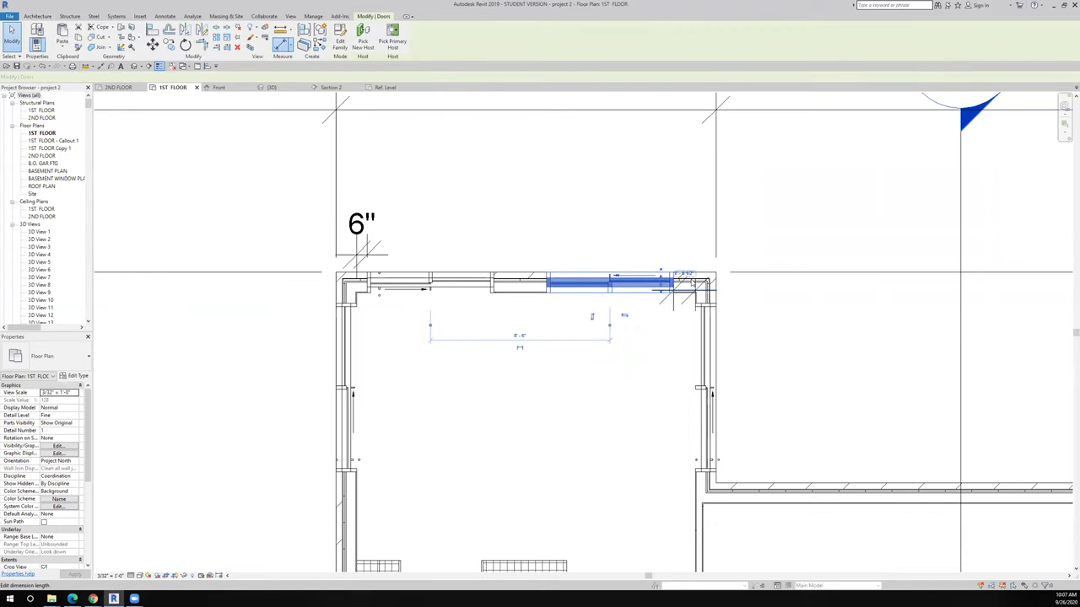
{"action": "scroll", "coordinate": [687, 279], "scroll_direction": "up", "scroll_amount": 3}
{"action": "left_click", "coordinate": [686, 272]}
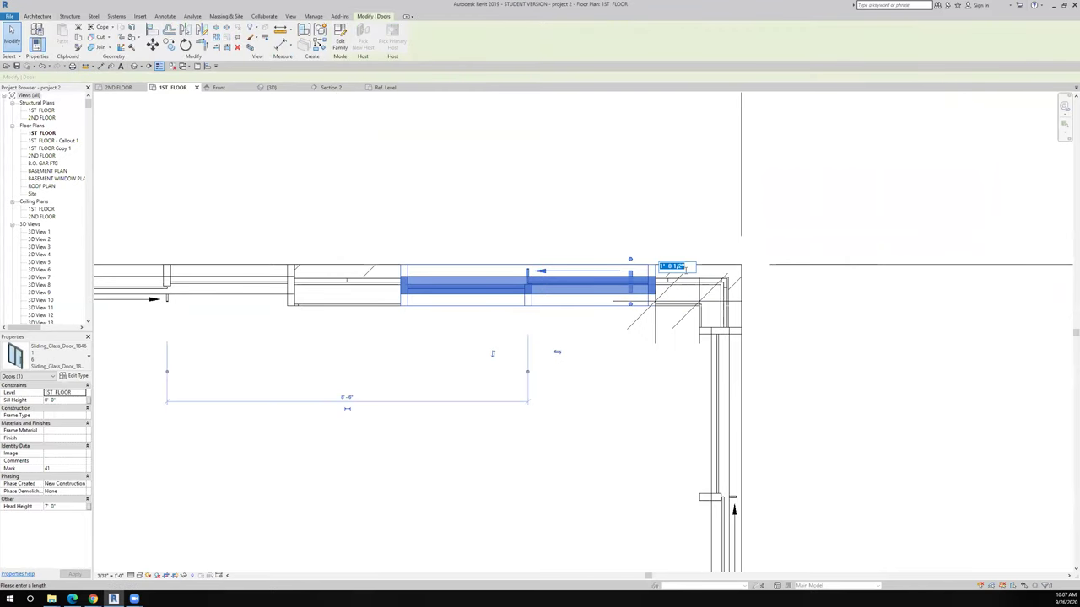
{"action": "type", "text": "6"}
{"action": "key", "text": "Return"}
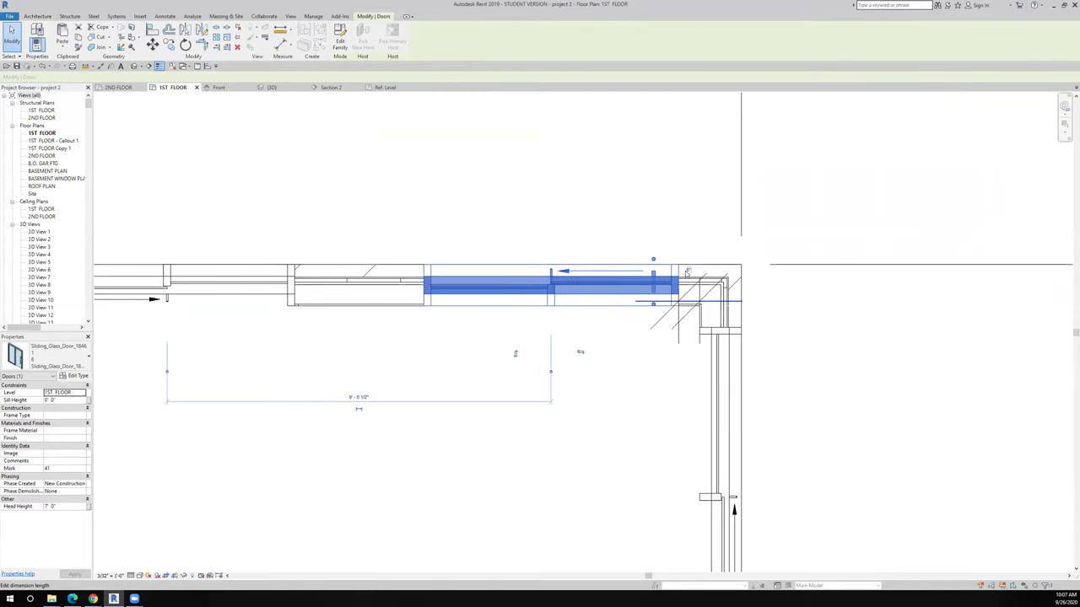
{"action": "left_click", "coordinate": [644, 348]}
{"action": "scroll", "coordinate": [627, 369], "scroll_direction": "down", "scroll_amount": 5}
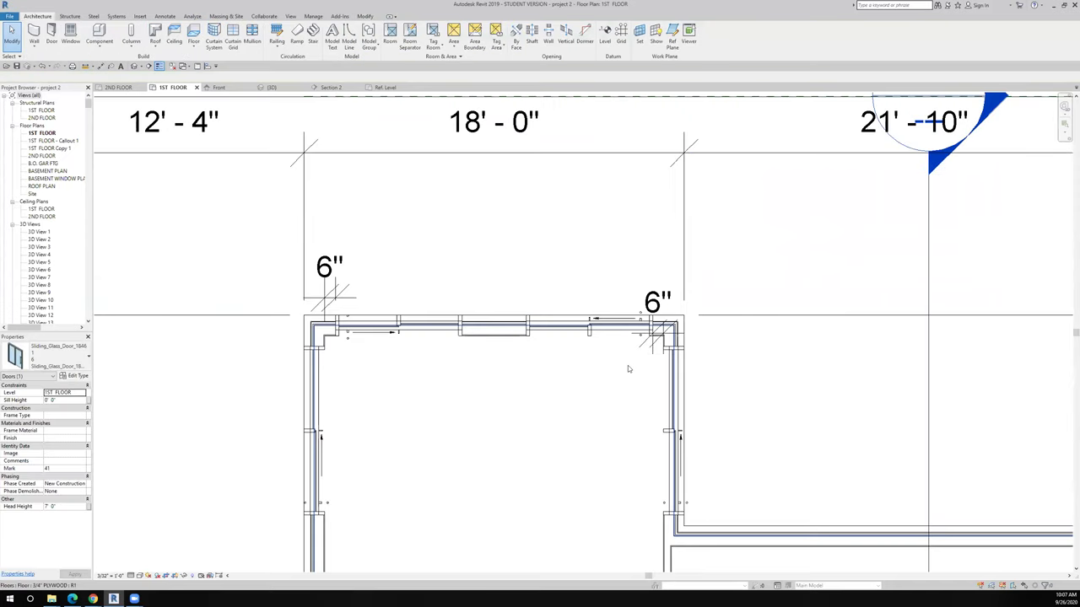
Step: Create a camera view from inside the kitchen aimed at the nook's top wall
{"action": "middle_click_drag", "start_coordinate": [615, 327], "coordinate": [593, 282]}
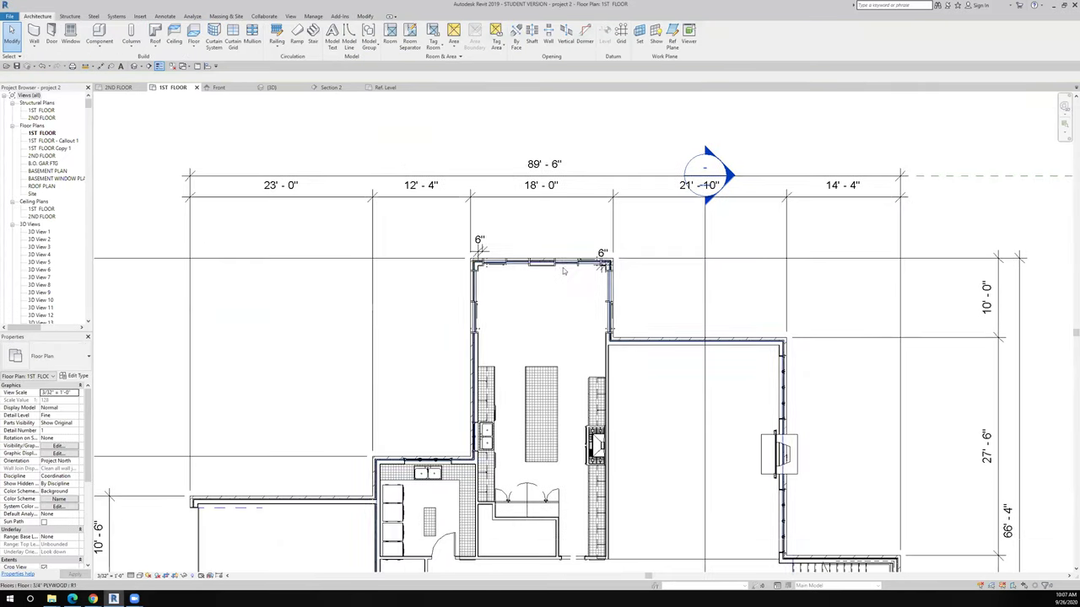
{"action": "left_click", "coordinate": [145, 66]}
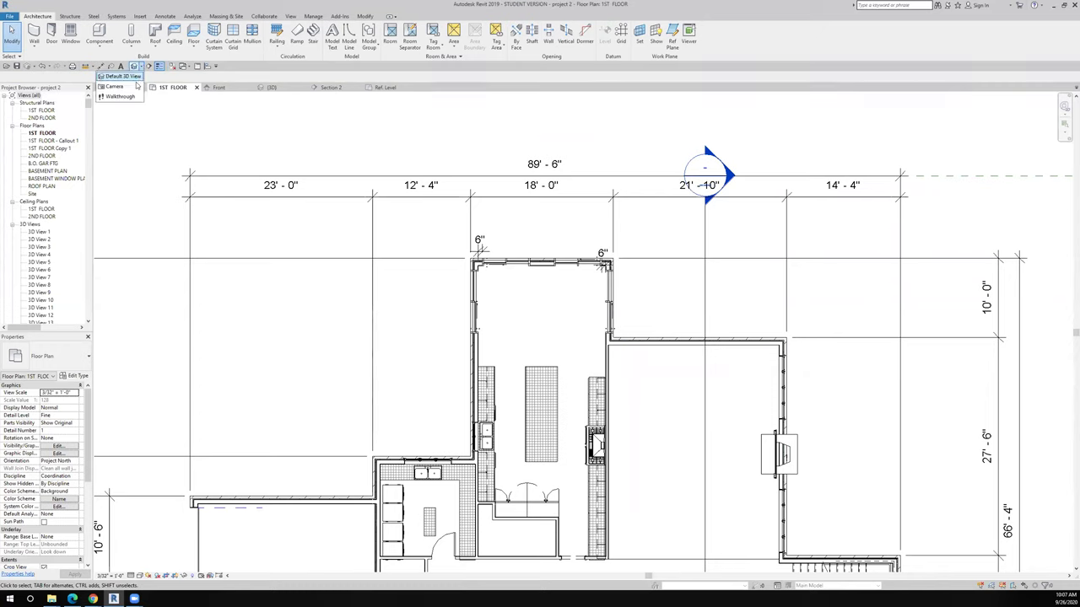
{"action": "left_click", "coordinate": [122, 90]}
{"action": "left_click", "coordinate": [579, 435]}
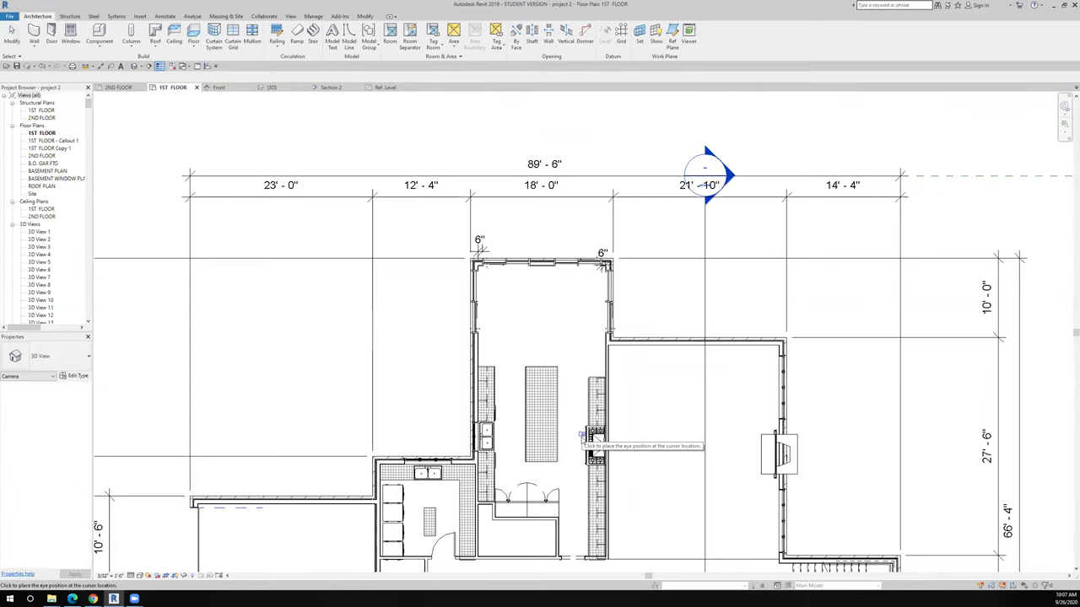
{"action": "left_click", "coordinate": [523, 219]}
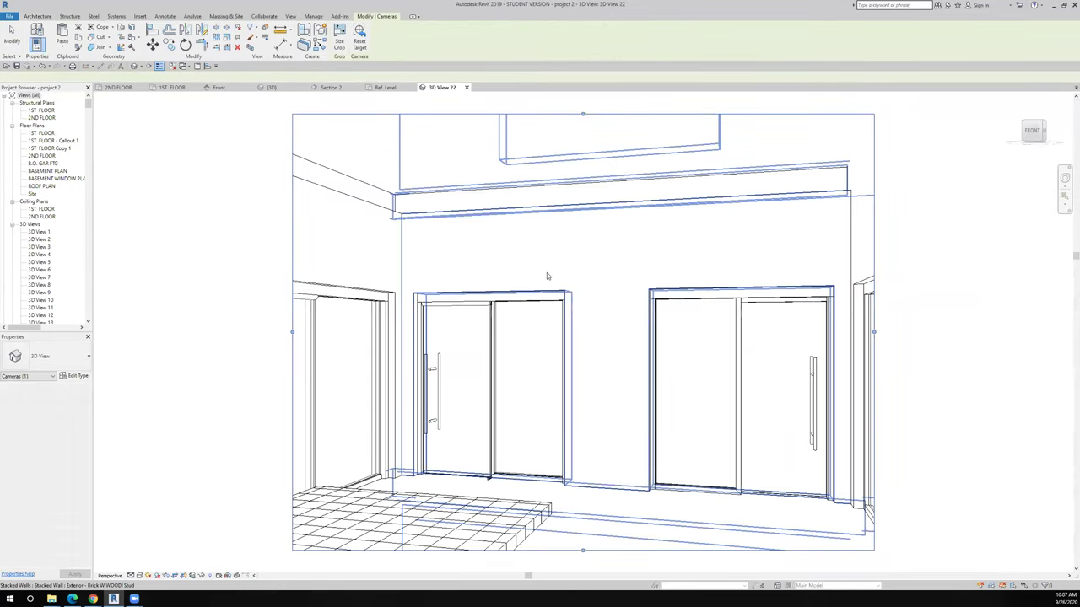
Step: Extend the camera crop region downward and widen it to the left and right
{"action": "scroll", "coordinate": [546, 272], "scroll_direction": "down", "scroll_amount": 5}
{"action": "left_click_drag", "start_coordinate": [556, 344], "coordinate": [556, 397]}
{"action": "left_click_drag", "start_coordinate": [481, 317], "coordinate": [426, 314]}
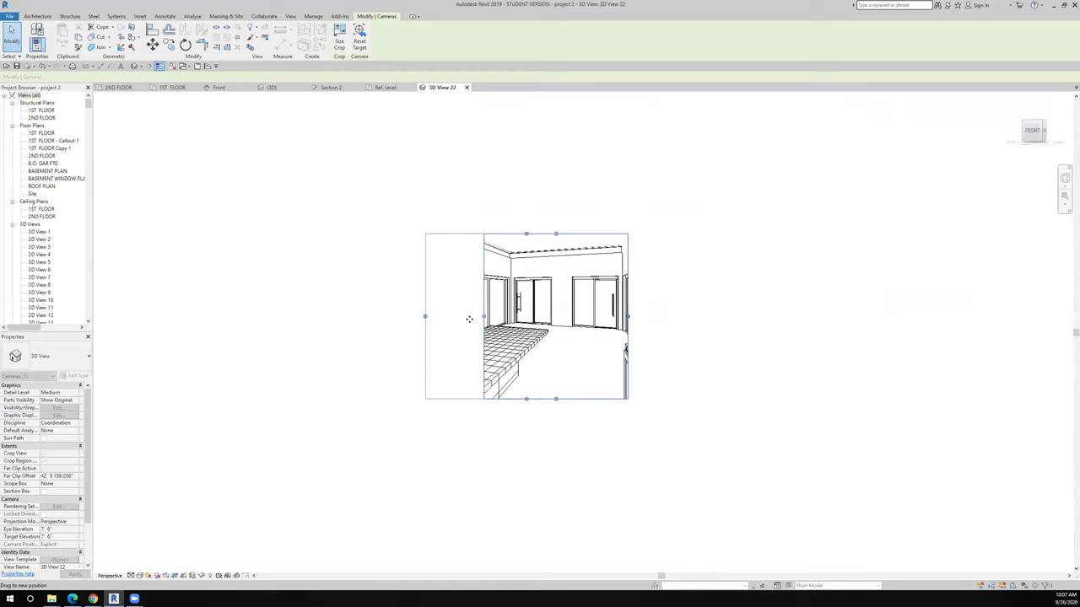
{"action": "left_click_drag", "start_coordinate": [627, 317], "coordinate": [696, 323]}
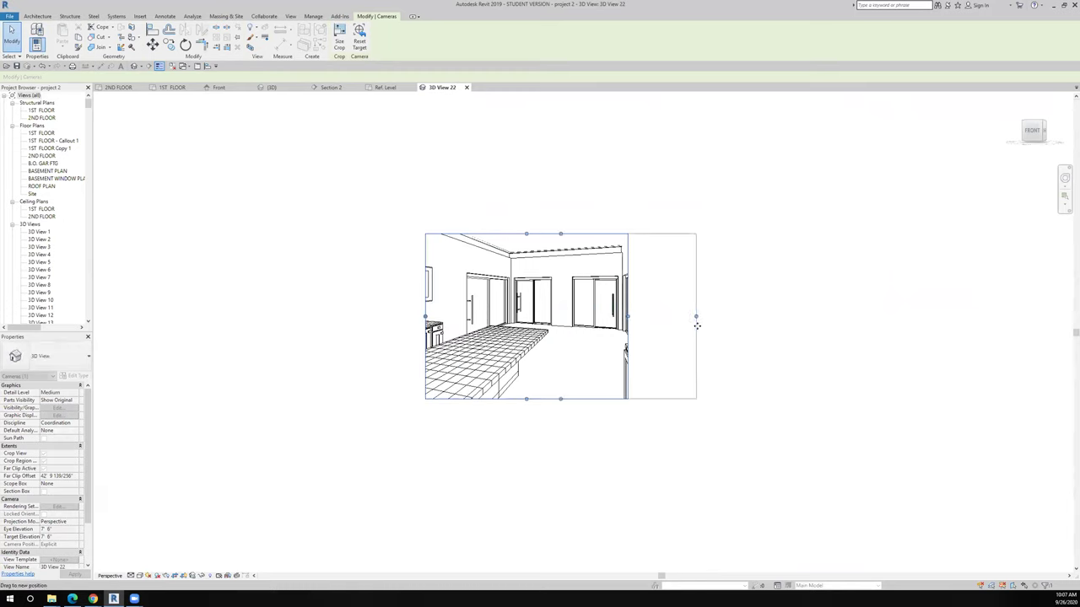